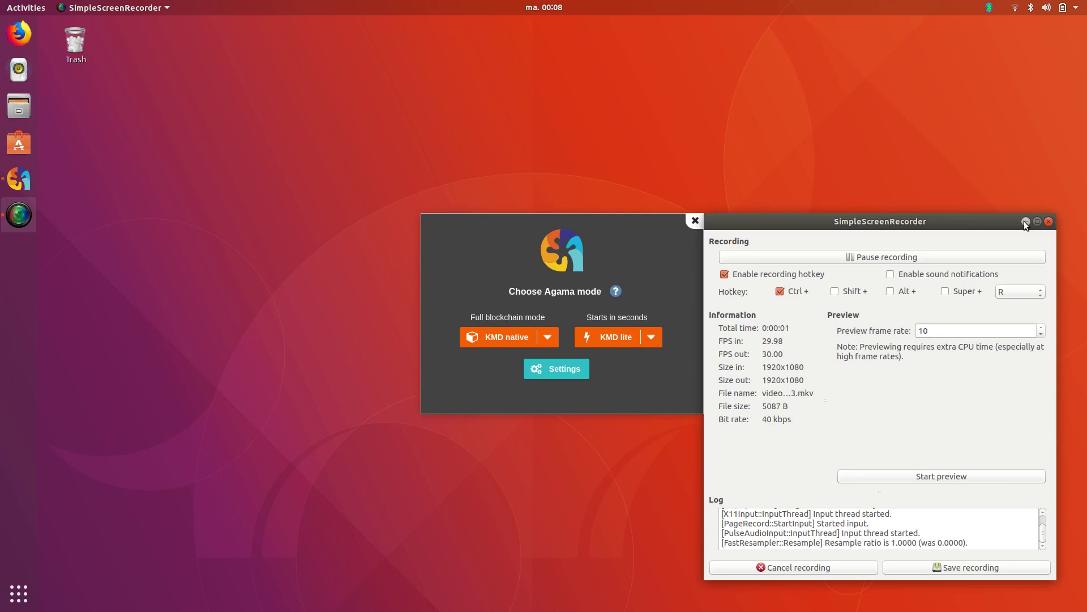
Clear the desktop clutter, start Agama in KMD lite mode, and show the seed field in plain text
{"action": "left_click", "coordinate": [1025, 221]}
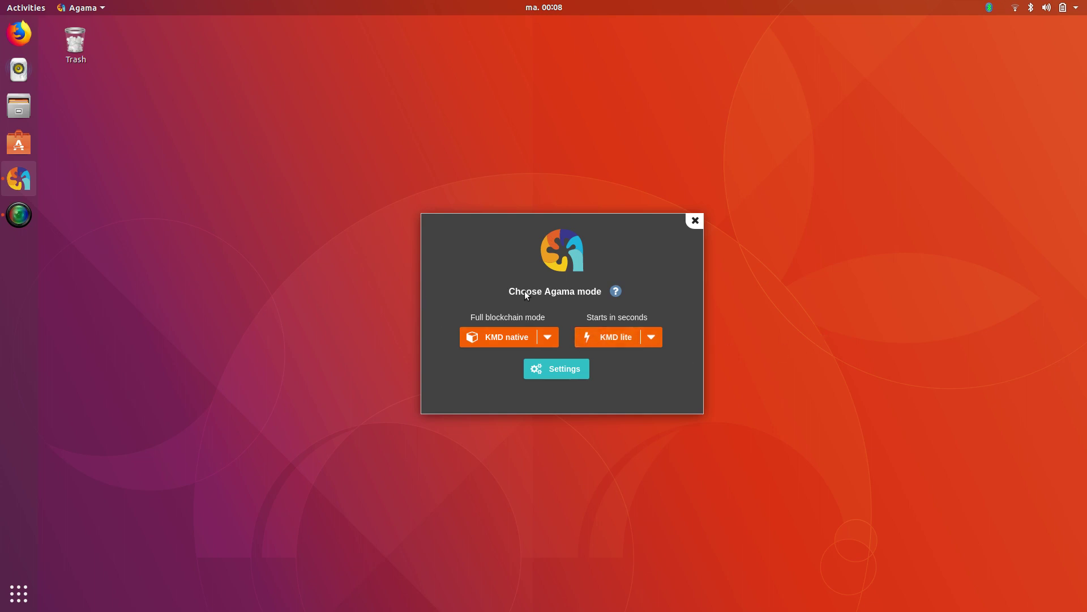
{"action": "left_click", "coordinate": [475, 339]}
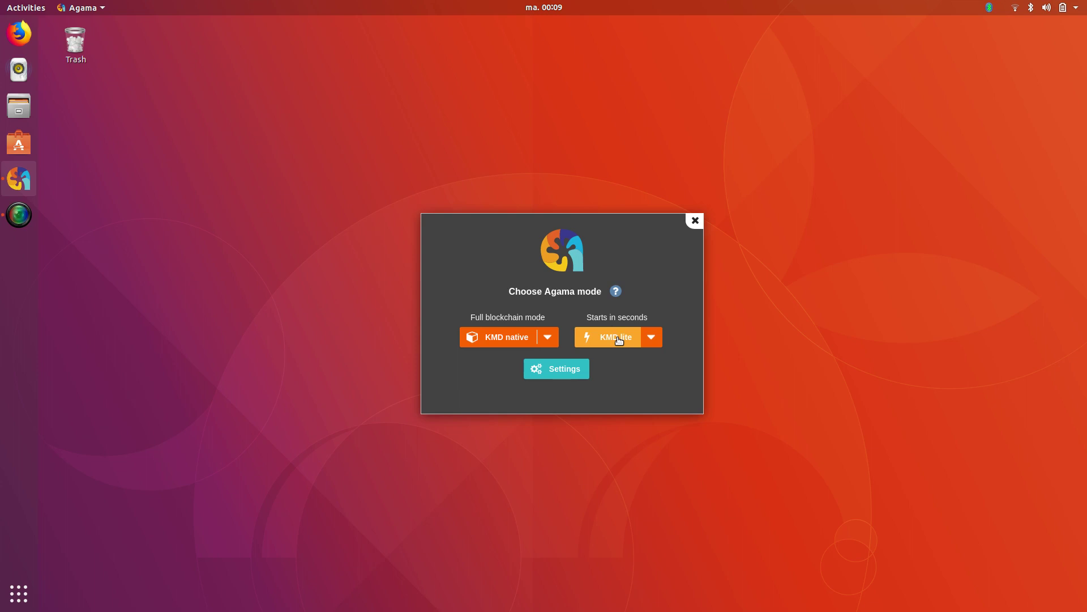
{"action": "left_click", "coordinate": [619, 339]}
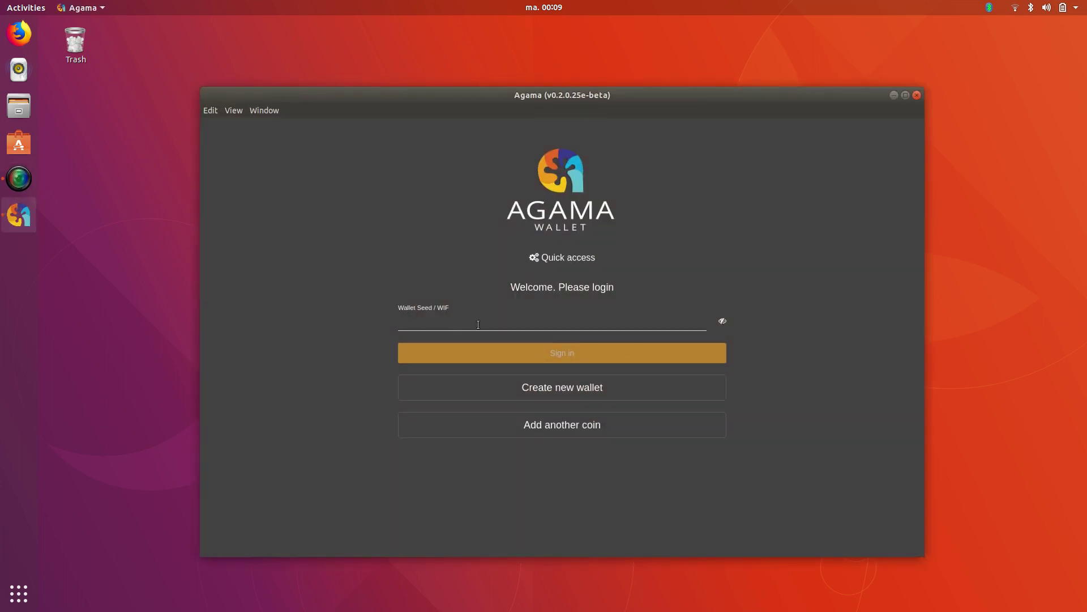
{"action": "left_click", "coordinate": [433, 316]}
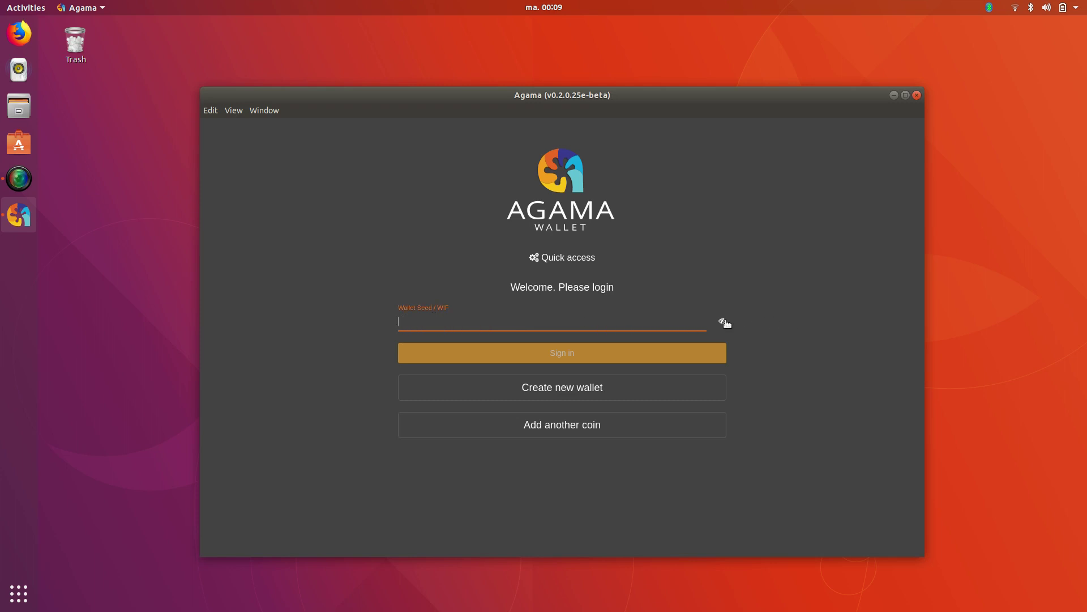
{"action": "left_click", "coordinate": [725, 322]}
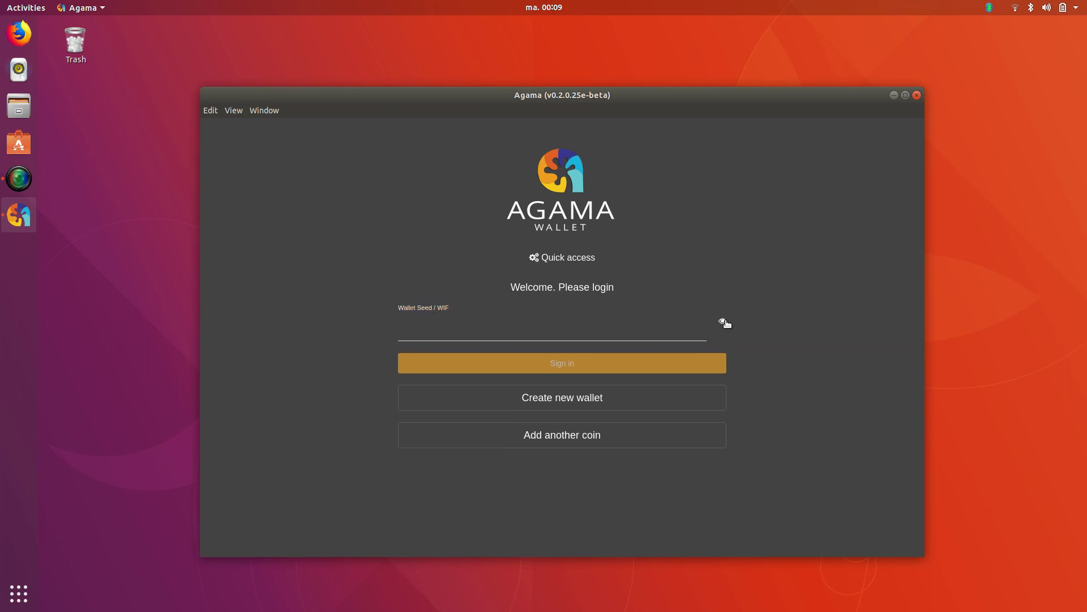
{"action": "left_click", "coordinate": [463, 325]}
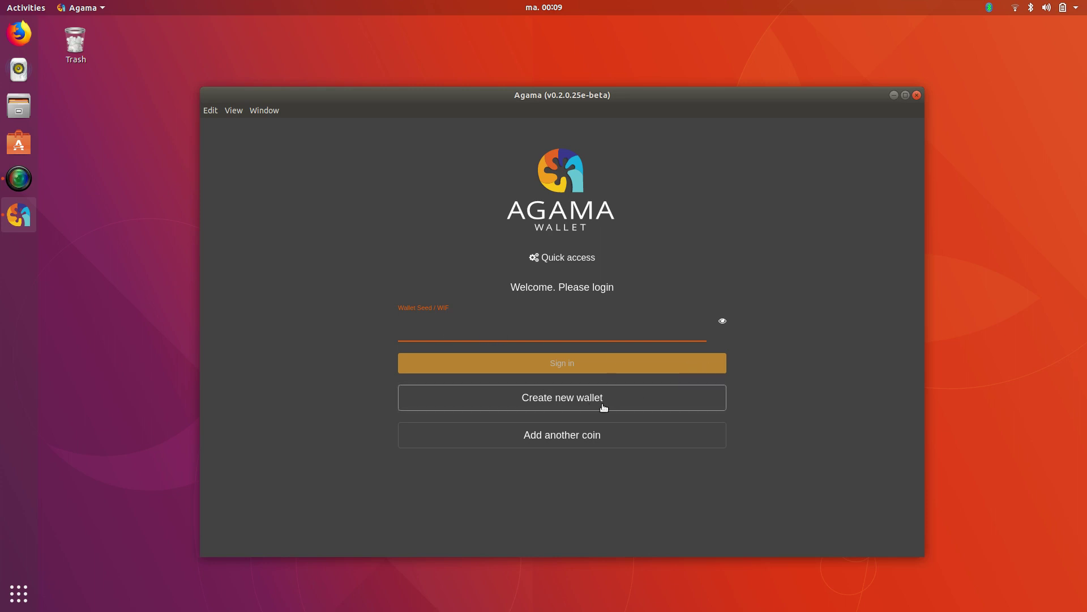
Generate a new Iguana (256 bits) wallet seed and copy the seed phrase
{"action": "left_click", "coordinate": [560, 399]}
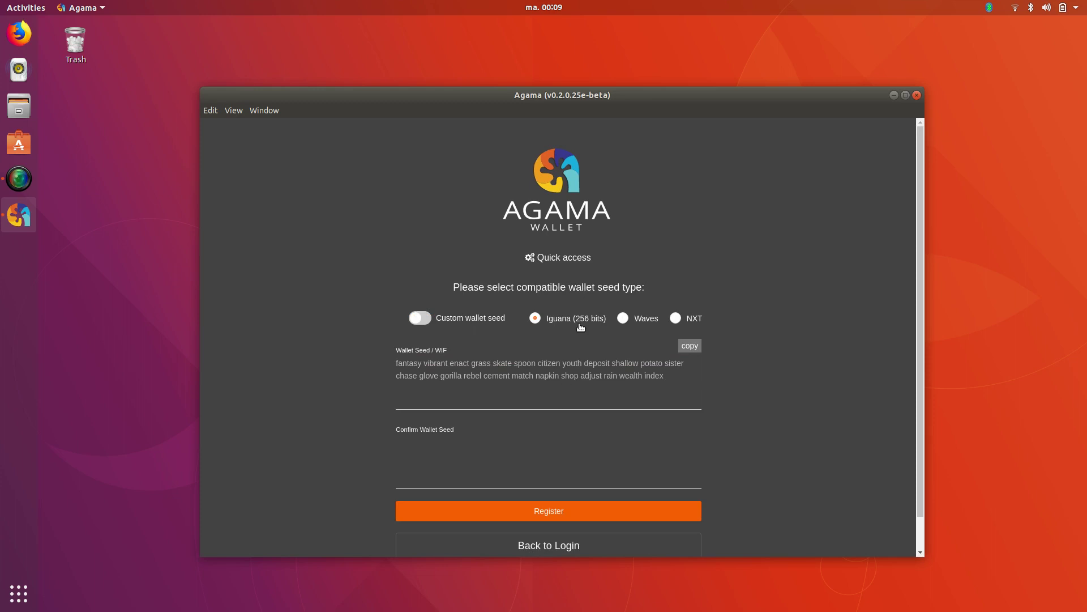
{"action": "left_click", "coordinate": [565, 320]}
{"action": "left_click_drag", "start_coordinate": [395, 367], "coordinate": [706, 376]}
{"action": "key", "text": "ctrl+c"}
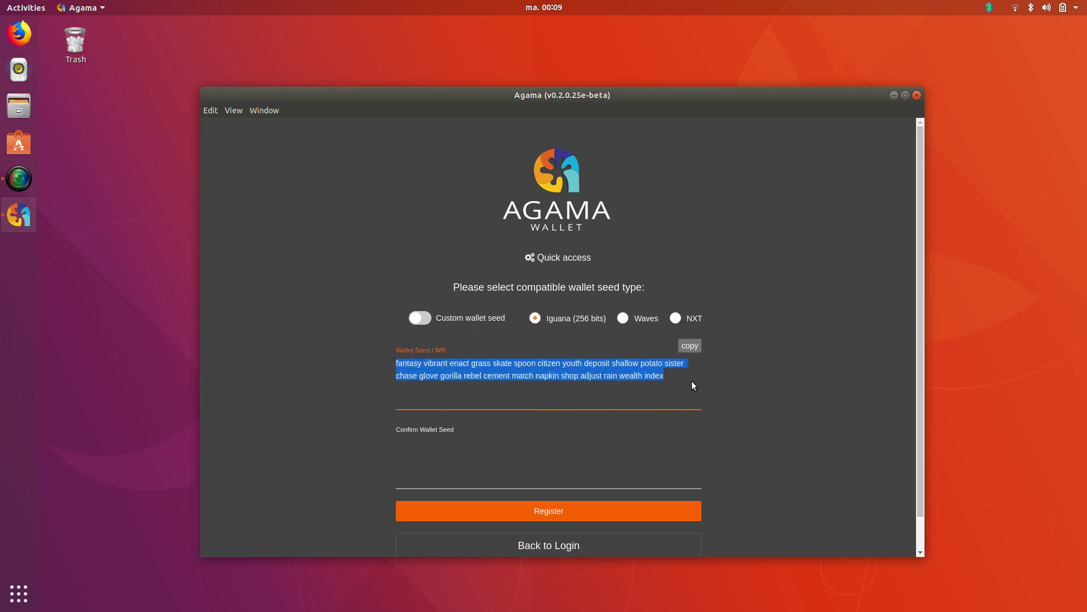
{"action": "right_click", "coordinate": [429, 367]}
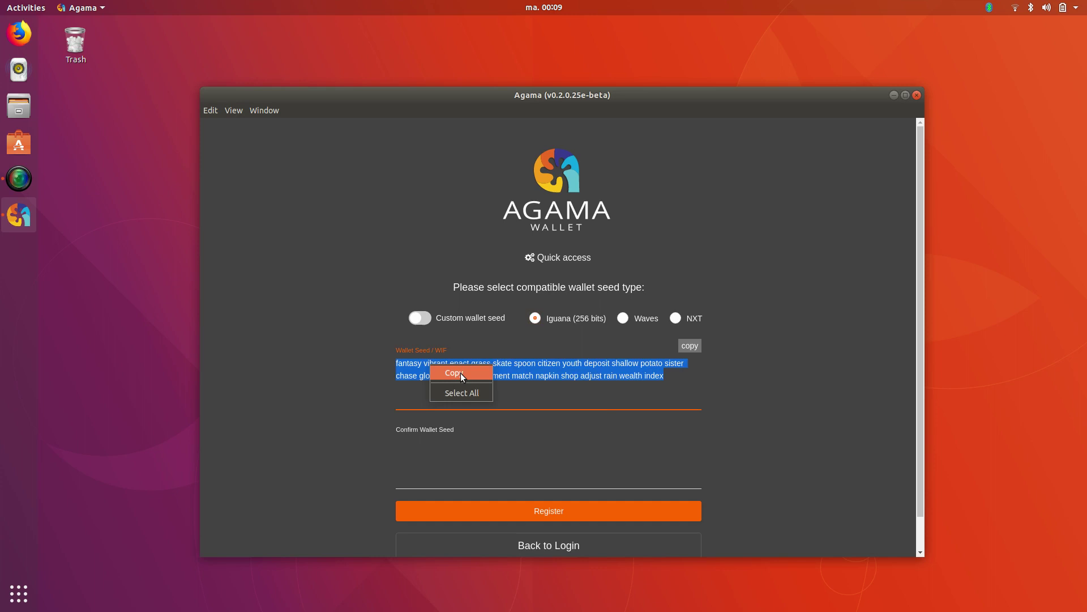
{"action": "left_click", "coordinate": [454, 373]}
Launch Text Editor and paste the copied seed phrase into a new document
{"action": "right_click", "coordinate": [109, 115]}
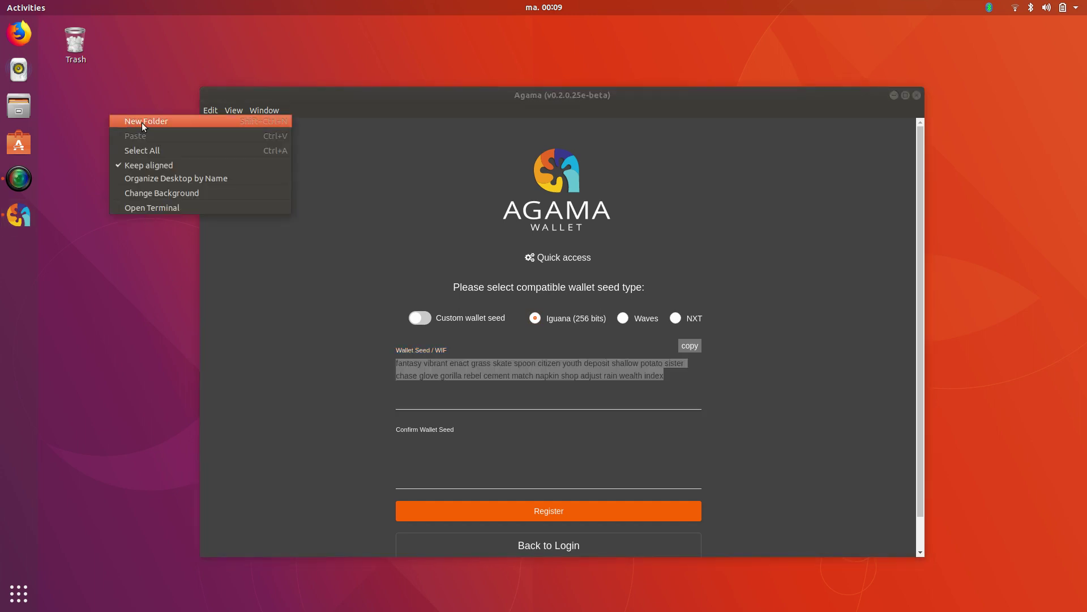
{"action": "left_click", "coordinate": [43, 74]}
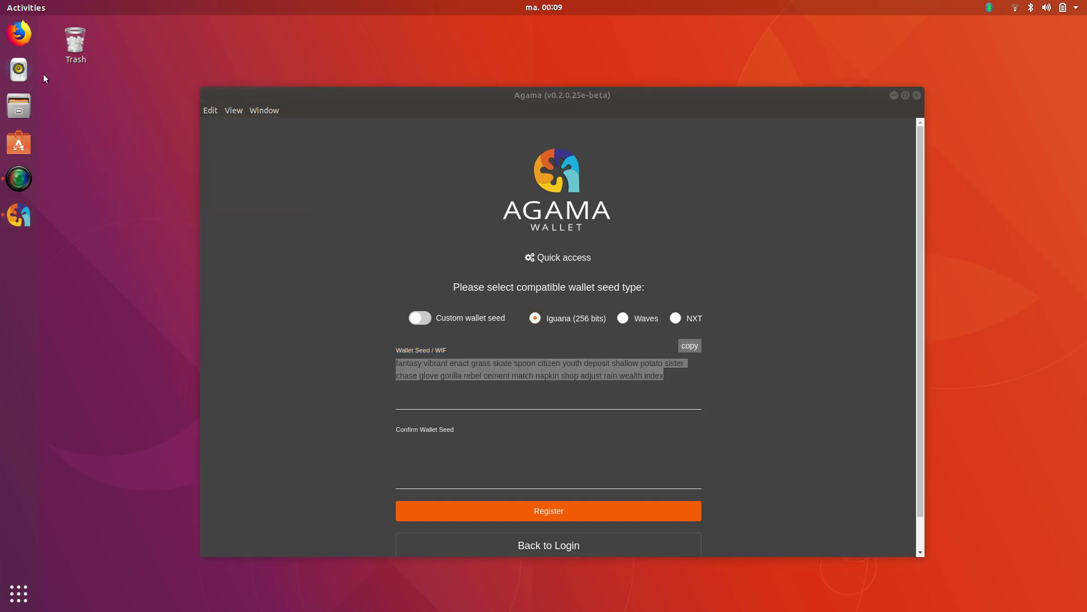
{"action": "left_click", "coordinate": [17, 590]}
{"action": "type", "text": "te"}
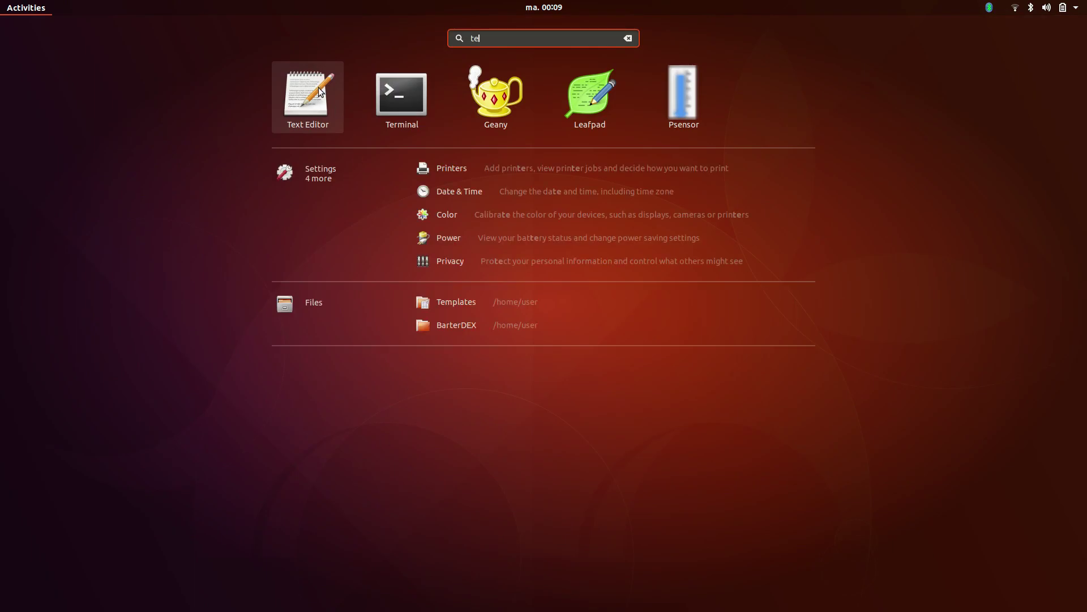
{"action": "key", "text": "Return"}
{"action": "right_click", "coordinate": [129, 92]}
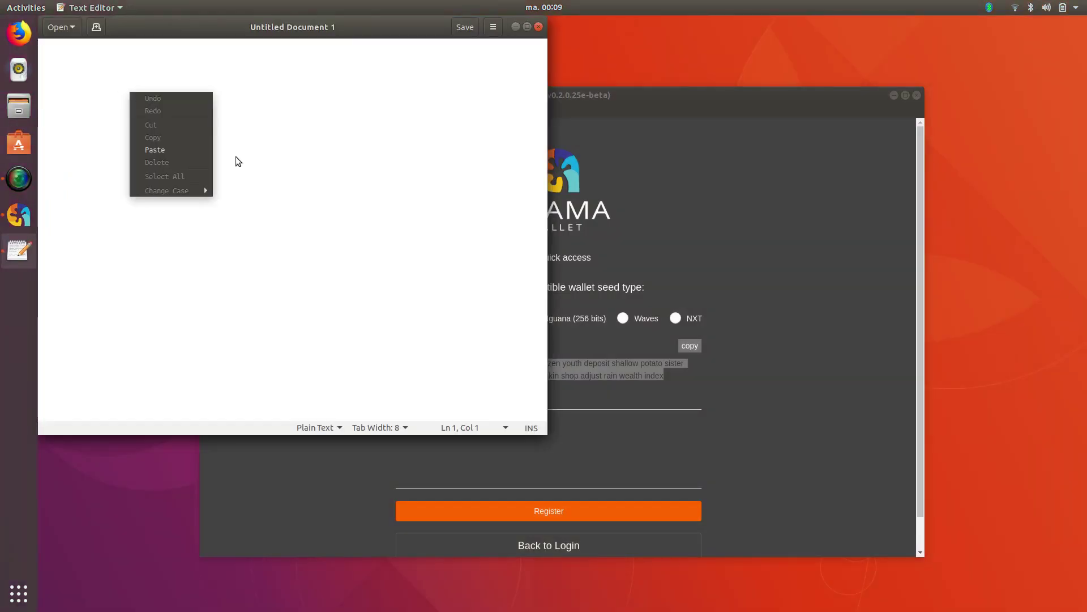
{"action": "left_click", "coordinate": [189, 149]}
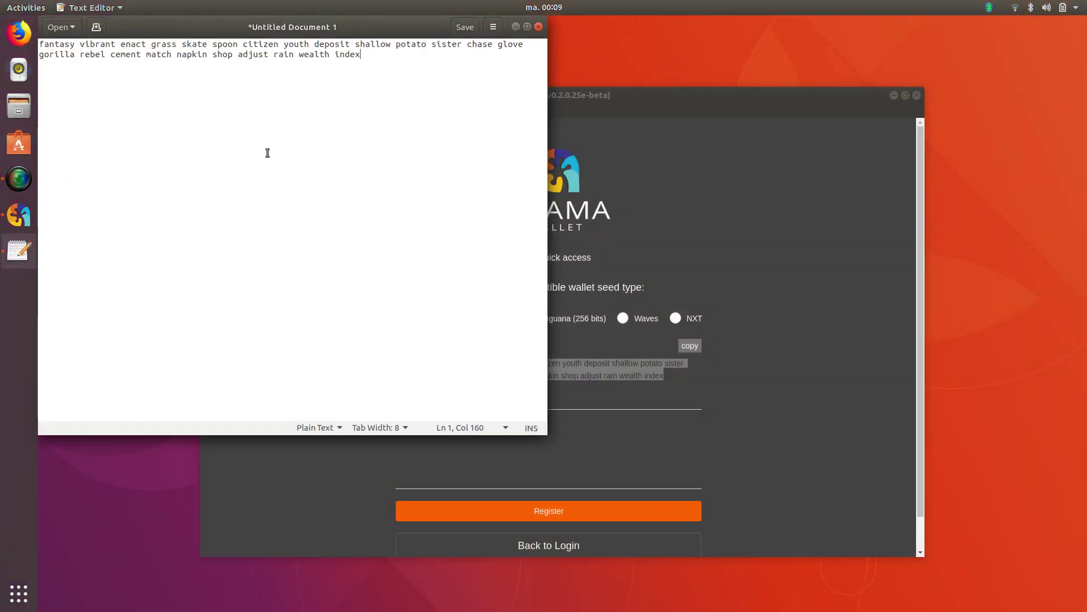
Paste the seed into Confirm Wallet Seed, then move the wallet window and make it taller
{"action": "left_click", "coordinate": [718, 248]}
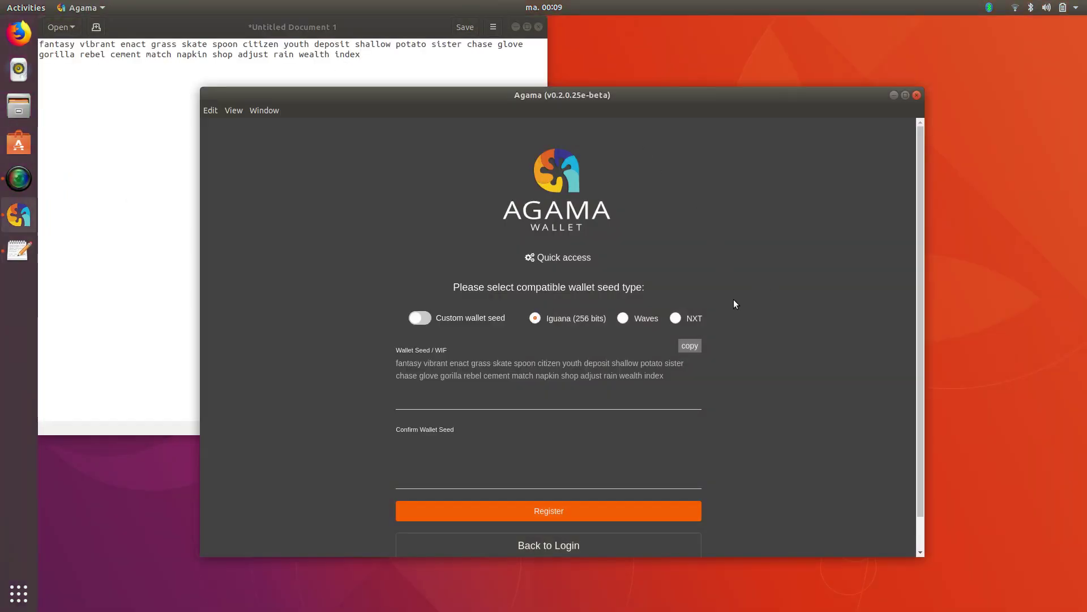
{"action": "left_click", "coordinate": [413, 469]}
{"action": "right_click", "coordinate": [405, 450]}
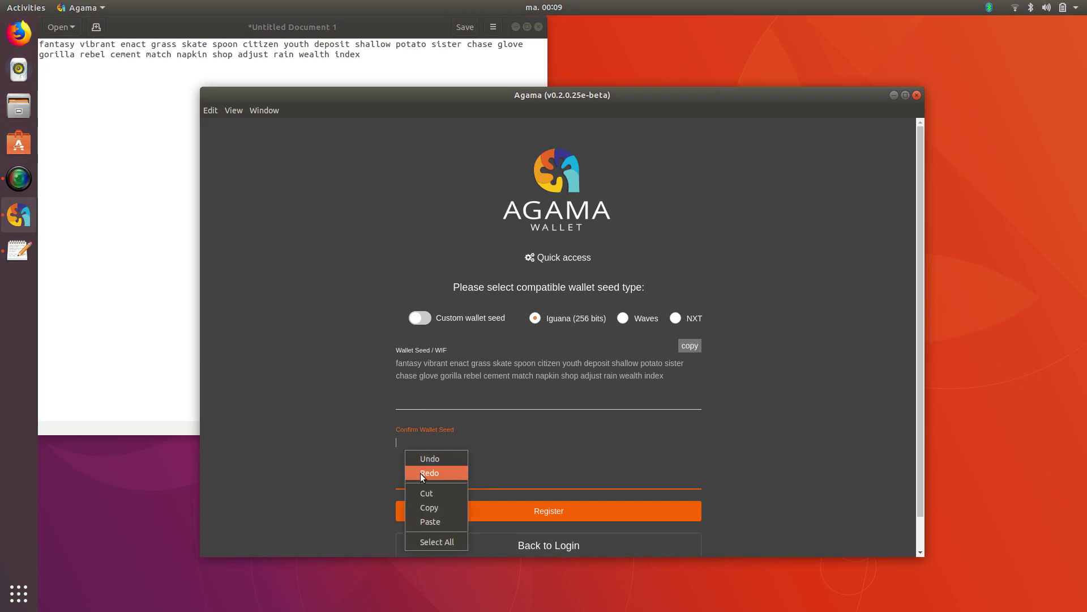
{"action": "left_click", "coordinate": [430, 521]}
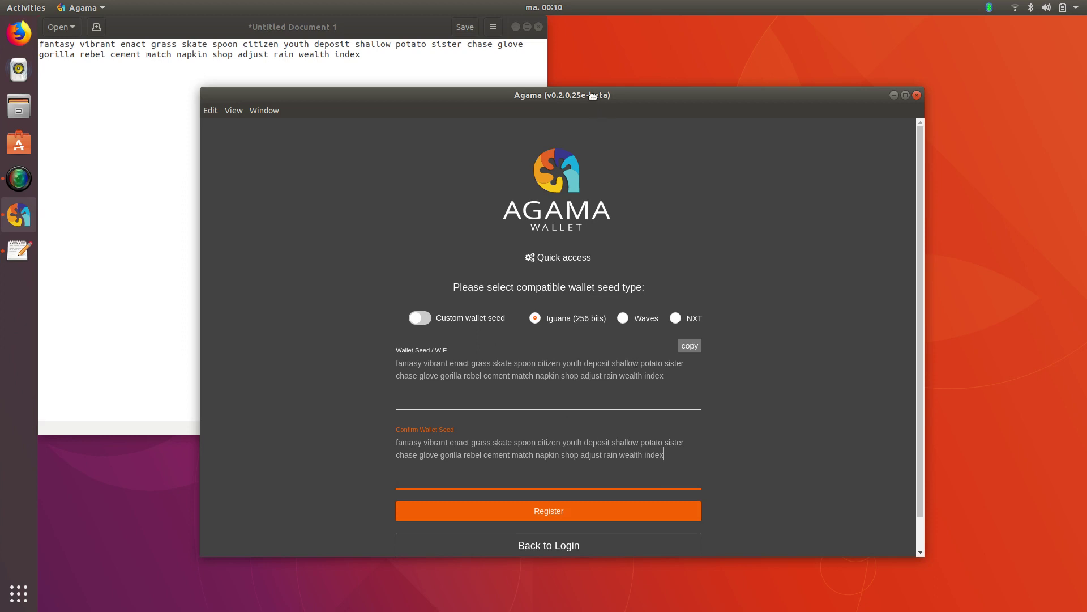
{"action": "left_click_drag", "start_coordinate": [591, 95], "coordinate": [570, 30]}
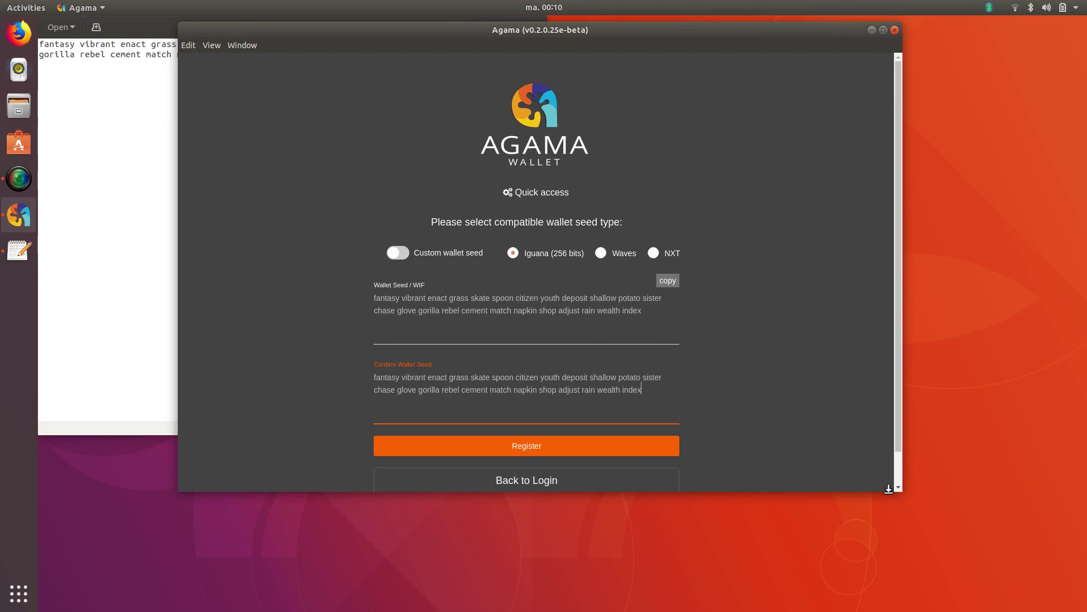
{"action": "left_click_drag", "start_coordinate": [889, 488], "coordinate": [878, 536]}
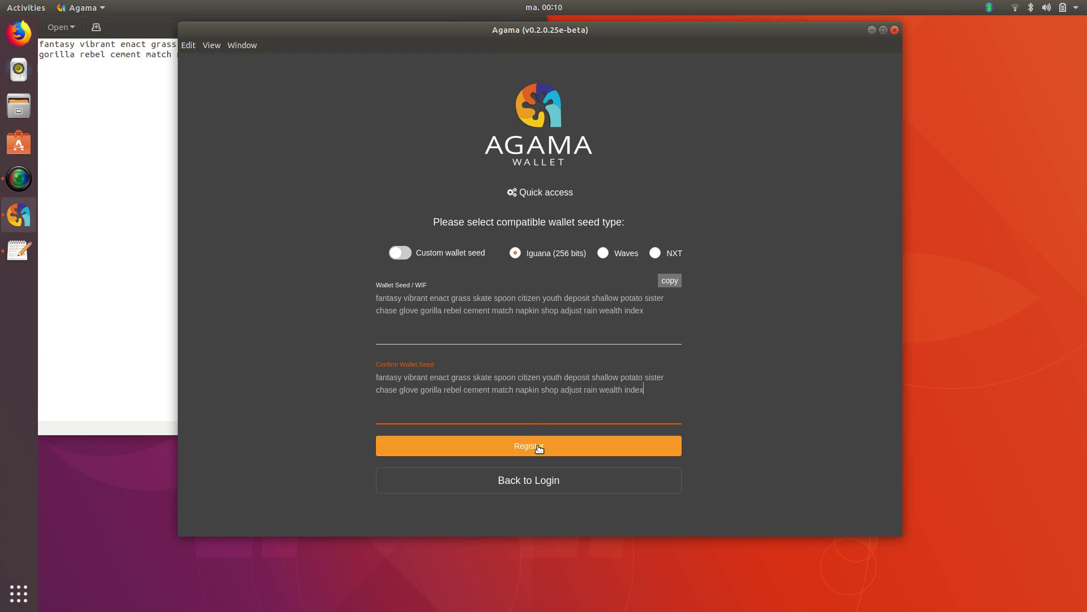
Register the wallet, confirm the seed is backed up, and copy the new KMD address
{"action": "left_click", "coordinate": [539, 447]}
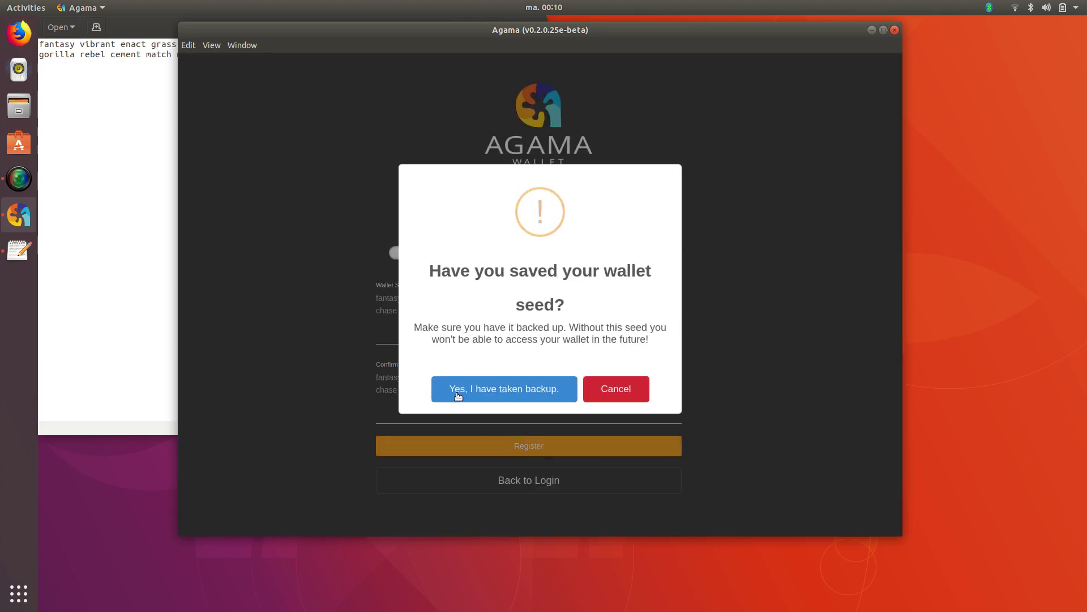
{"action": "left_click", "coordinate": [501, 392]}
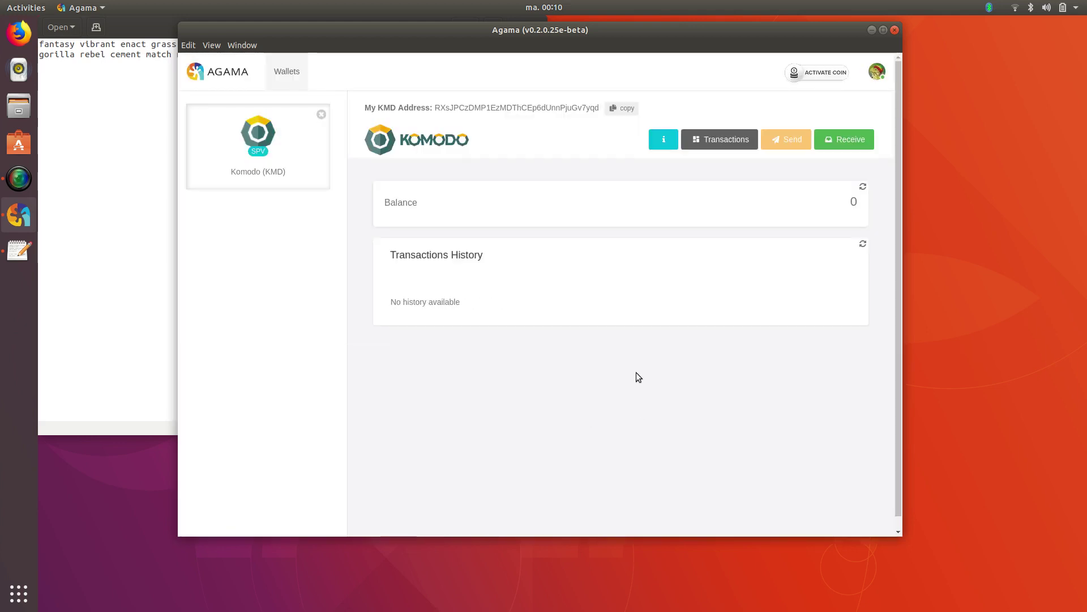
{"action": "double_click", "coordinate": [585, 107]}
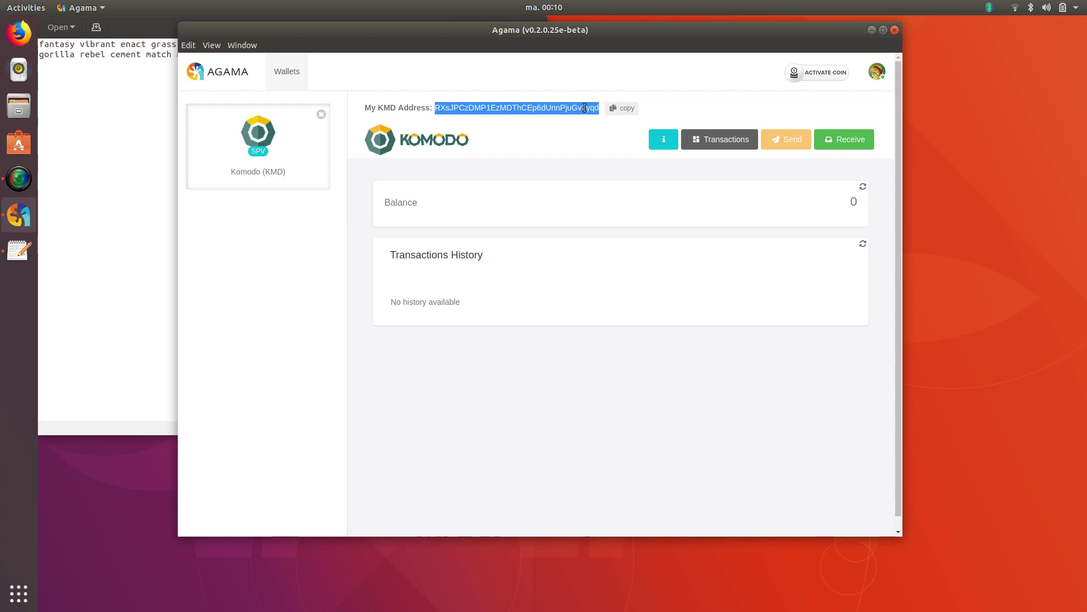
{"action": "right_click", "coordinate": [585, 108]}
{"action": "left_click", "coordinate": [596, 113]}
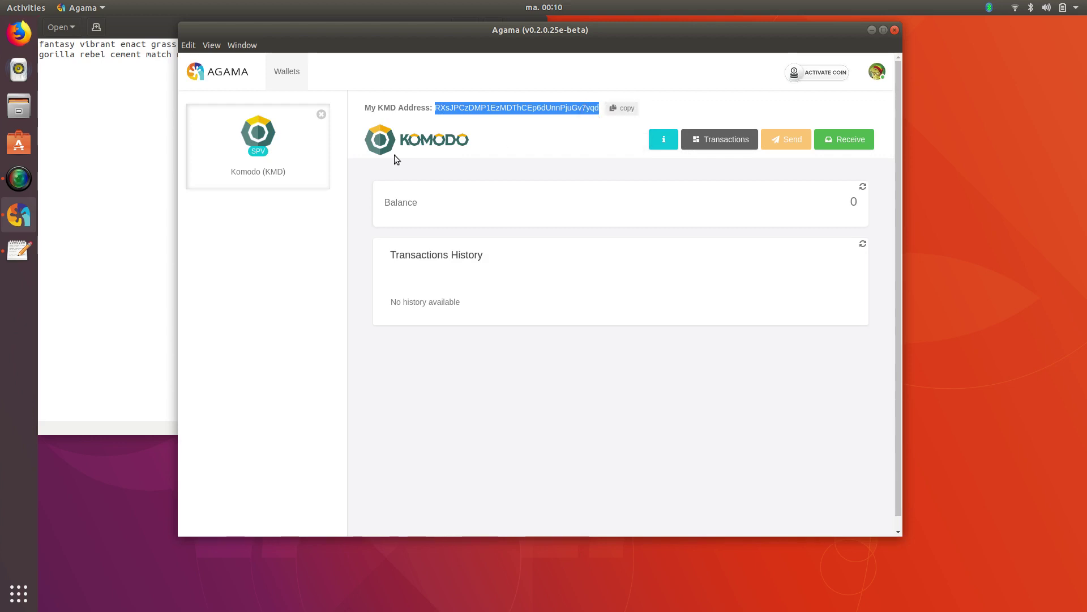
Paste the KMD address below the seed phrase in the notes, then return to Agama
{"action": "left_click", "coordinate": [70, 87]}
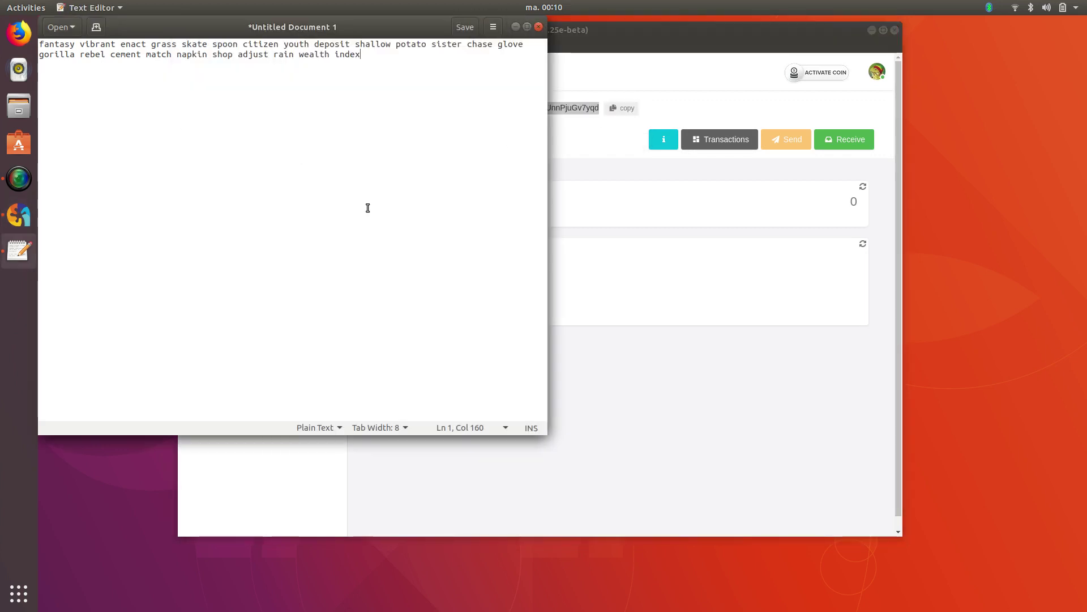
{"action": "key", "text": "Return"}
{"action": "key", "text": "Return"}
{"action": "key", "text": "ctrl+v"}
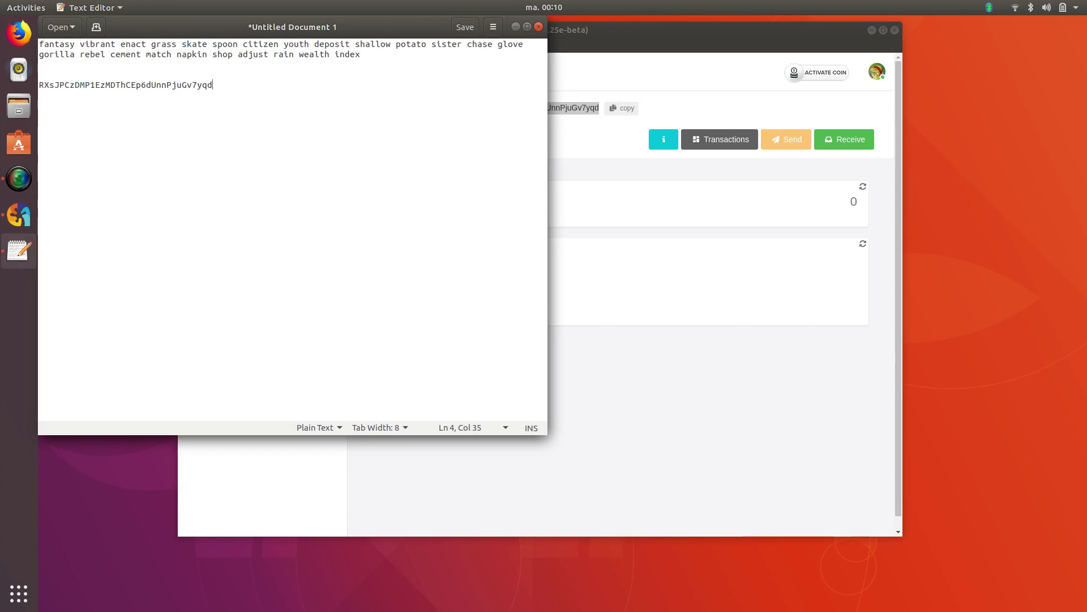
{"action": "left_click", "coordinate": [50, 85]}
{"action": "left_click", "coordinate": [228, 87]}
{"action": "left_click", "coordinate": [681, 228]}
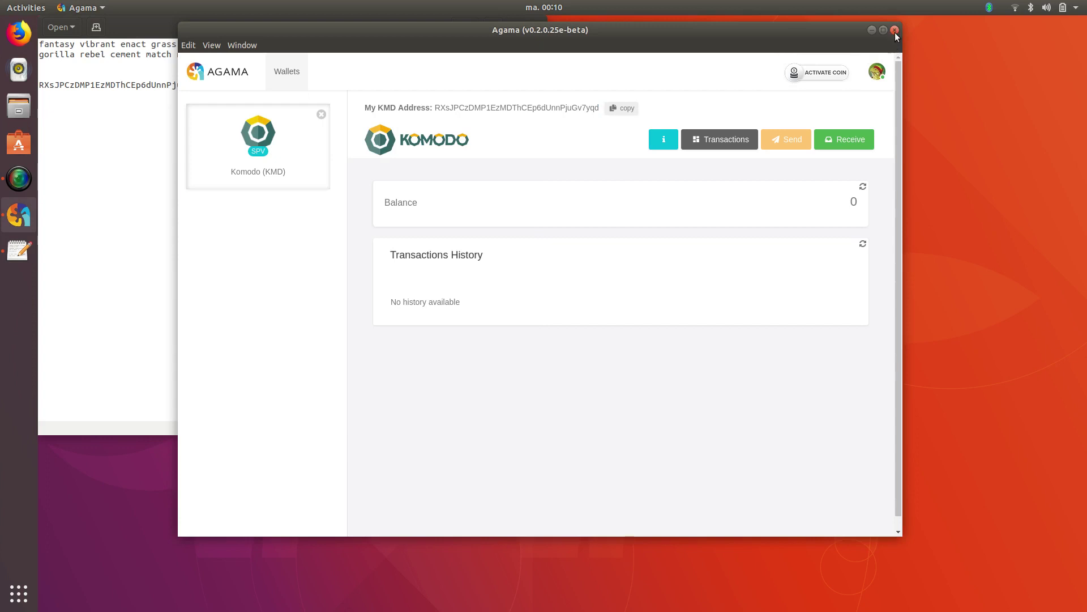
Soft-logout from the KMD wallet and show the Wallet Seed / WIF field in plain text
{"action": "left_click", "coordinate": [188, 45]}
{"action": "mouse_move", "coordinate": [216, 47]}
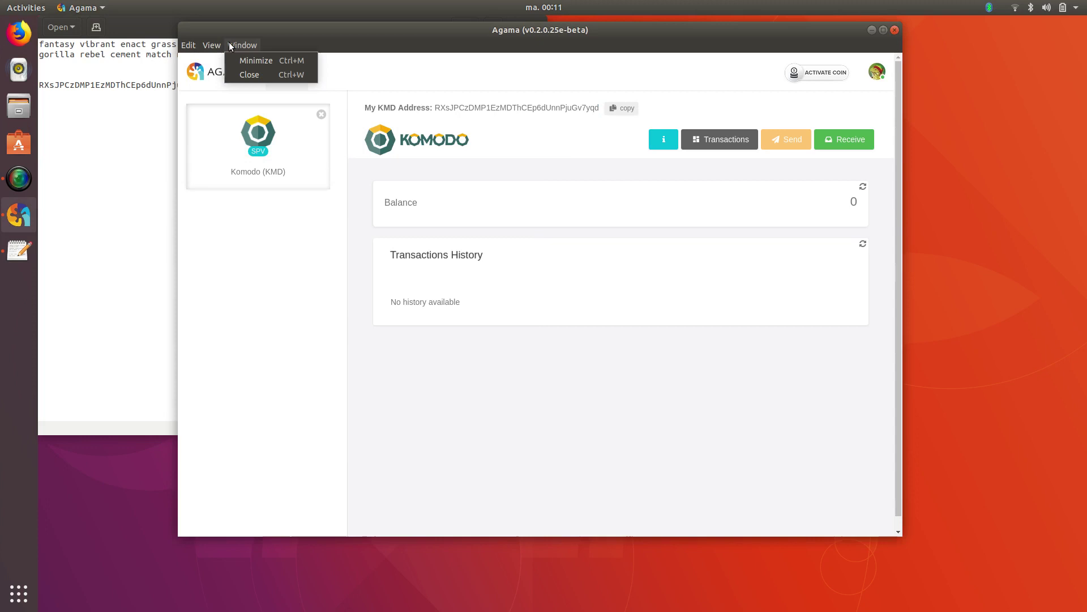
{"action": "left_click", "coordinate": [870, 68]}
{"action": "left_click", "coordinate": [872, 70]}
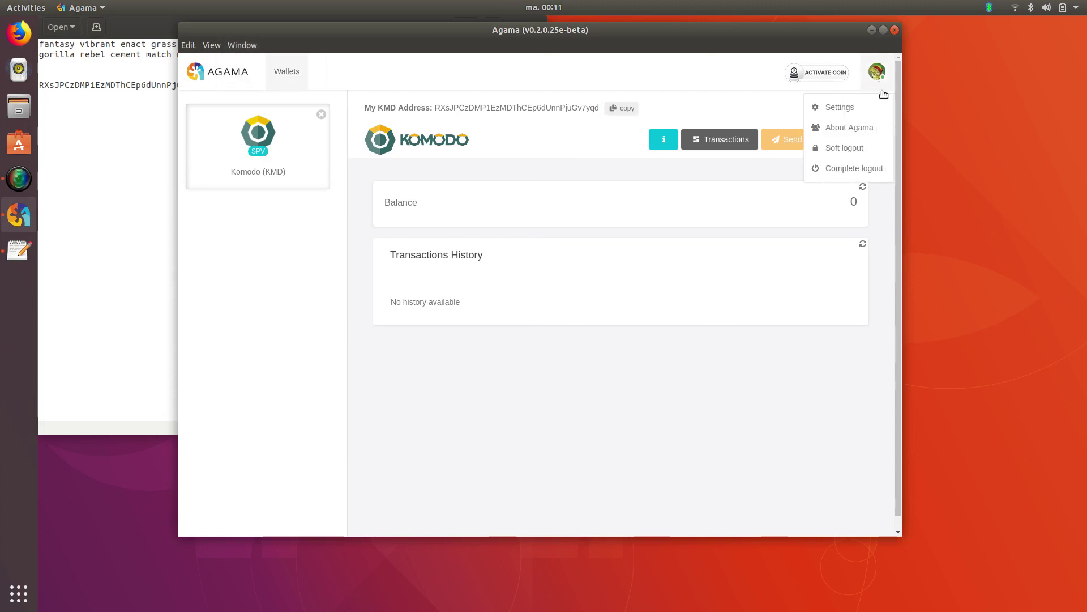
{"action": "left_click", "coordinate": [853, 151]}
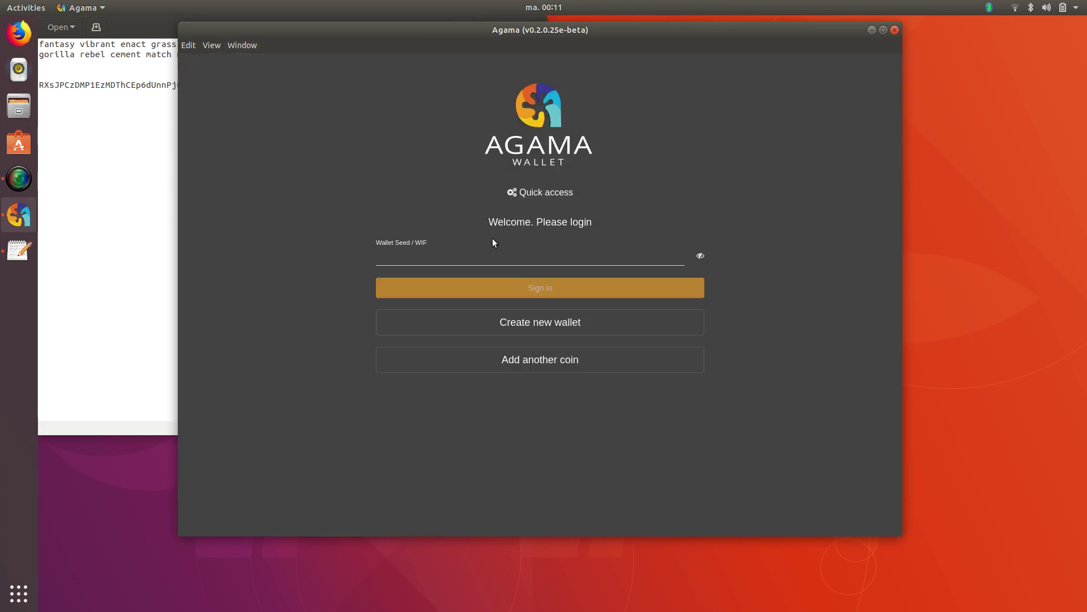
{"action": "left_click", "coordinate": [612, 259]}
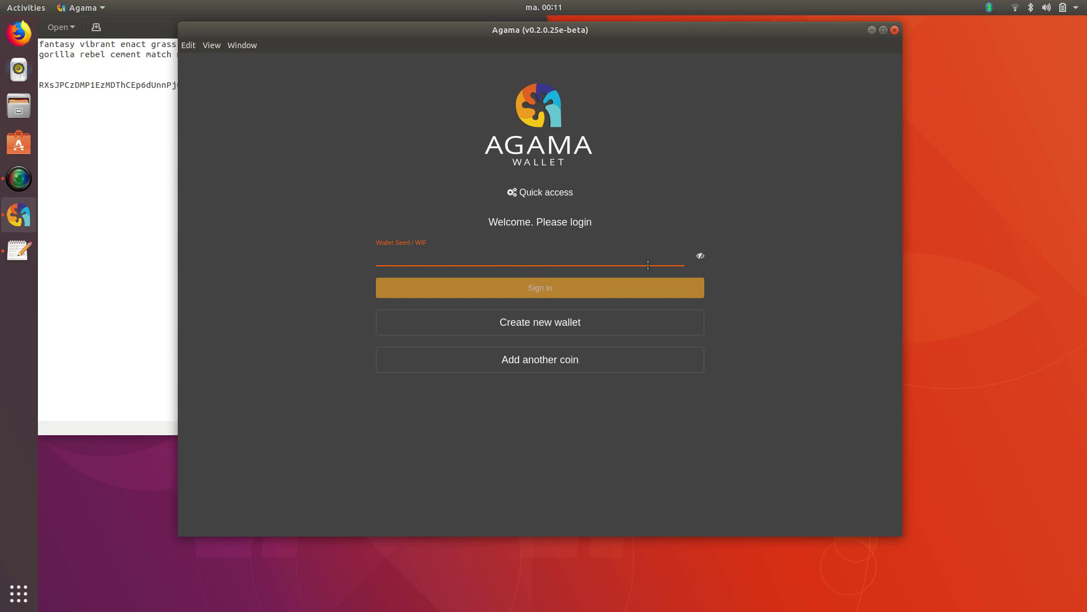
{"action": "left_click", "coordinate": [700, 257]}
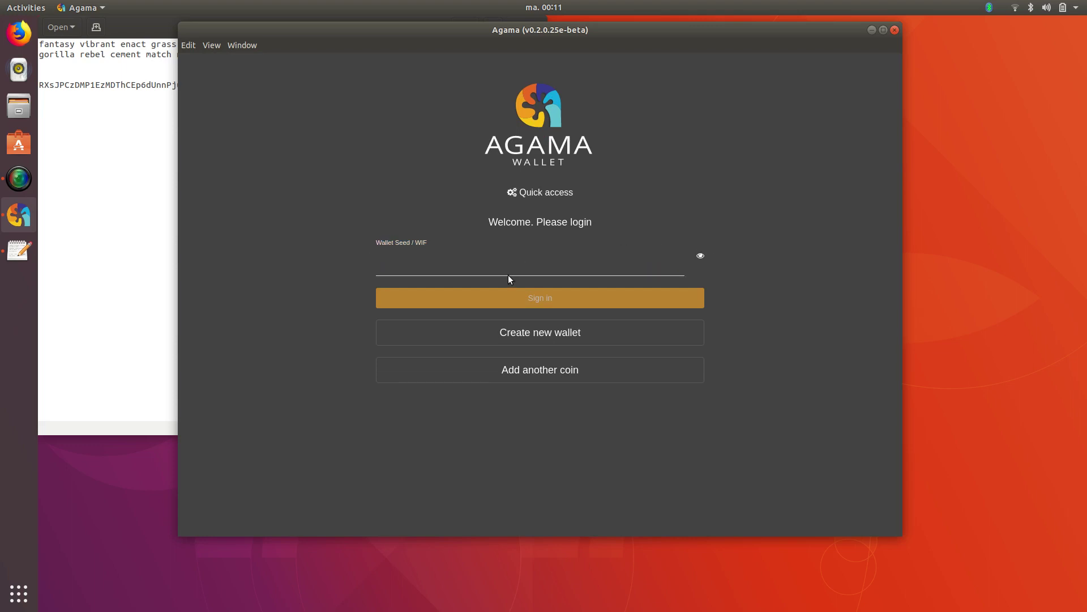
{"action": "left_click", "coordinate": [405, 256]}
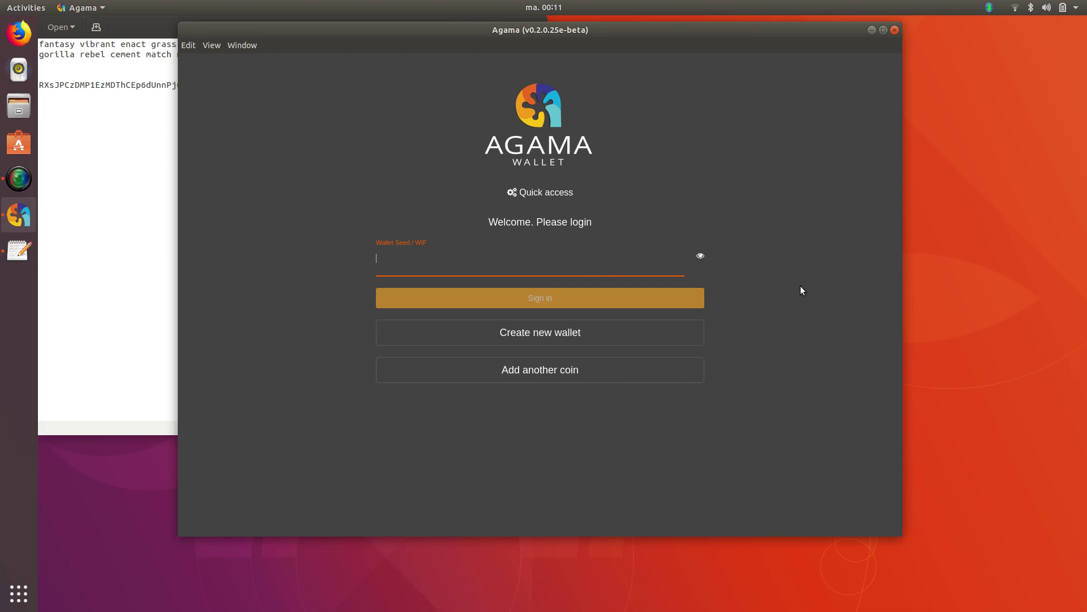
Type the first three seed words by hand into Wallet Seed / WIF, then select them
{"action": "left_click_drag", "start_coordinate": [462, 37], "coordinate": [397, 75]}
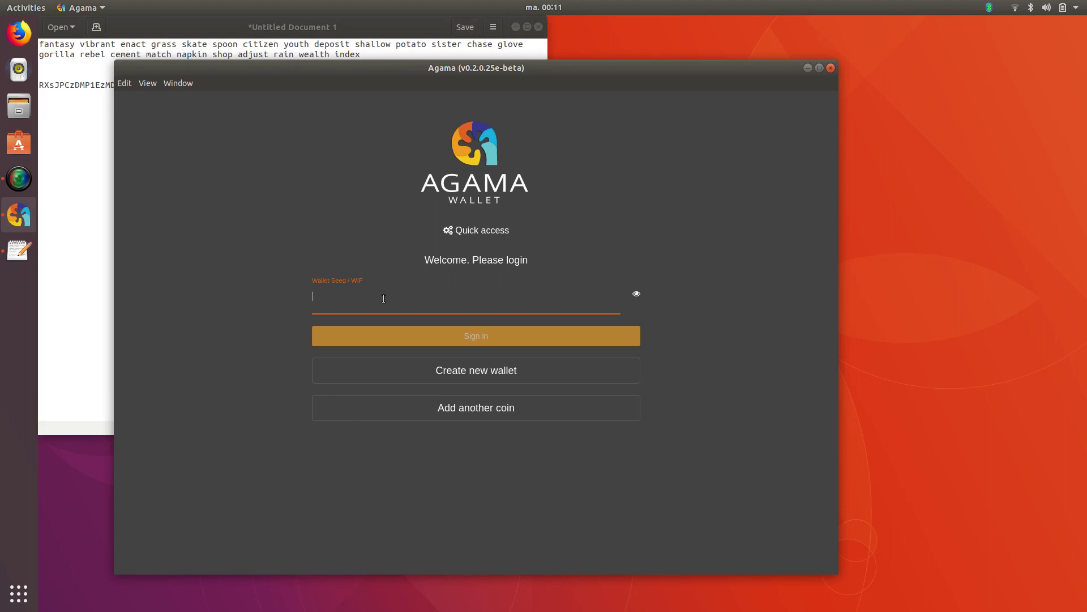
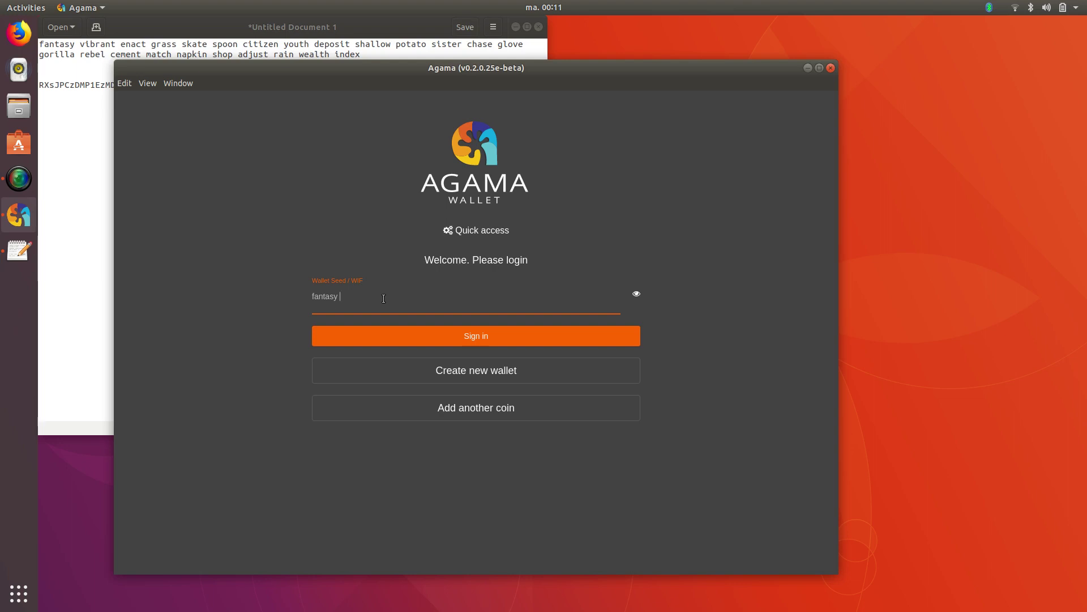
{"action": "left_click_drag", "start_coordinate": [412, 294], "coordinate": [253, 293]}
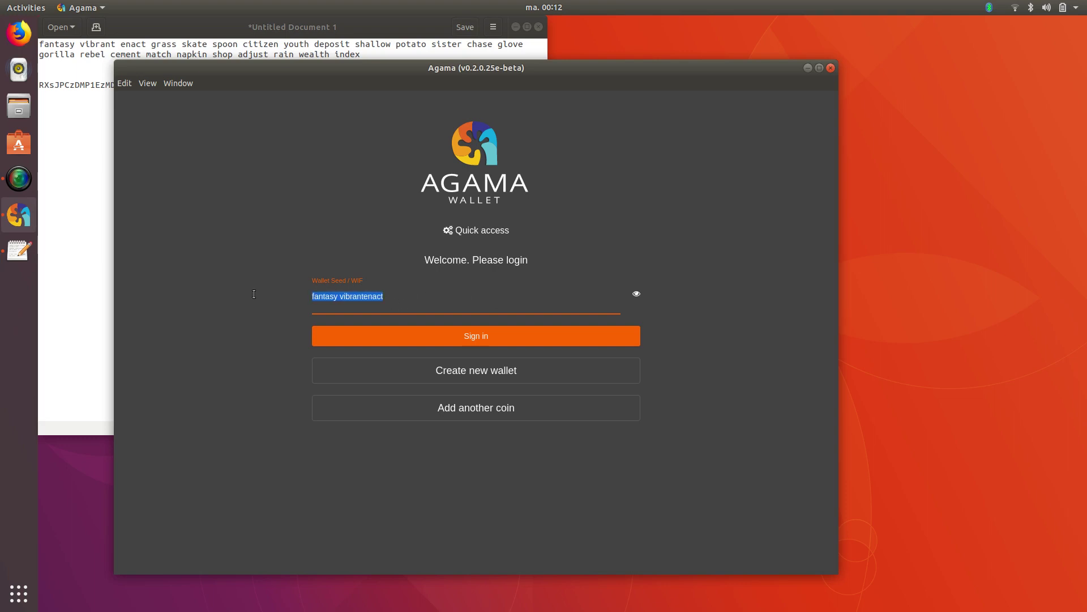
Clear the seed field and select the saved seed phrase in the Text Editor notes
{"action": "key", "text": "BackSpace"}
{"action": "key", "text": "alt+Tab"}
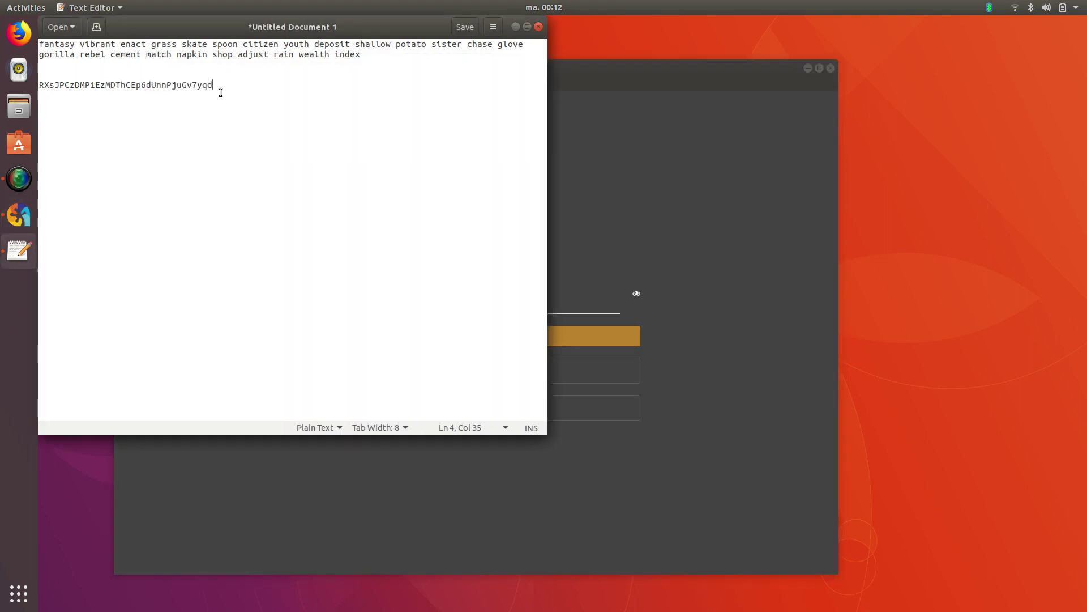
{"action": "left_click_drag", "start_coordinate": [387, 54], "coordinate": [23, 39]}
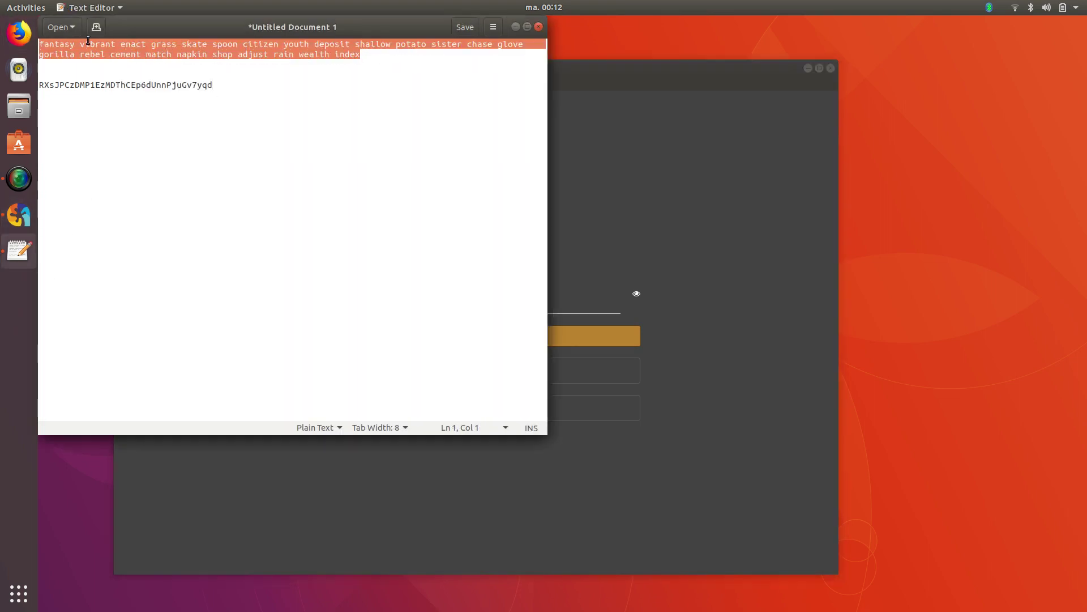
Paste the seed into Agama, delete the space before the last word, and sign in
{"action": "left_click", "coordinate": [594, 294]}
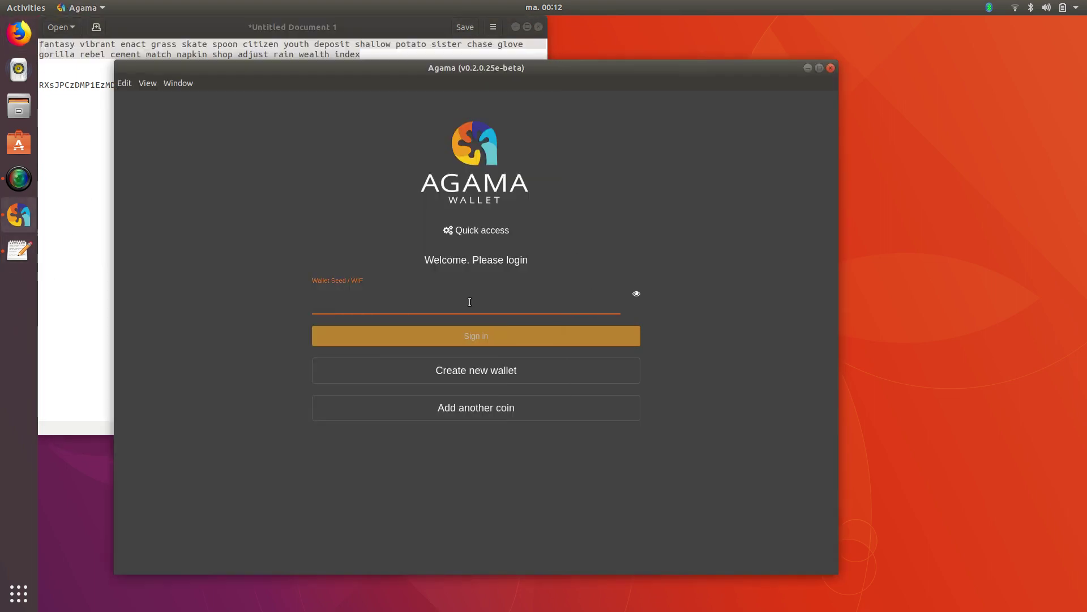
{"action": "key", "text": "ctrl+v"}
{"action": "left_click", "coordinate": [558, 308]}
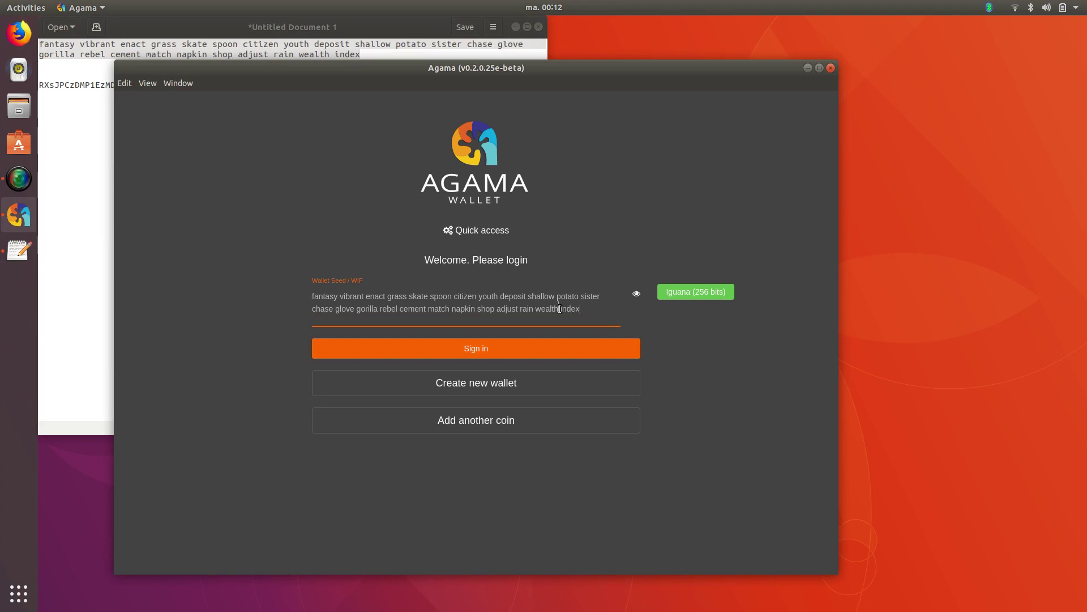
{"action": "key", "text": "BackSpace"}
{"action": "left_click", "coordinate": [589, 353]}
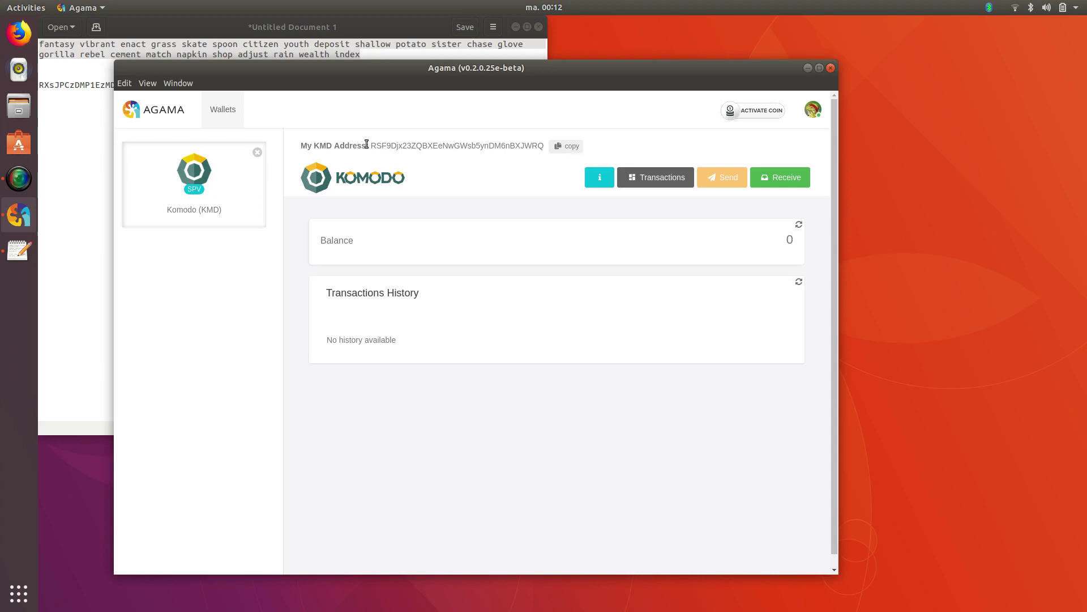
{"action": "left_click_drag", "start_coordinate": [327, 64], "coordinate": [262, 101]}
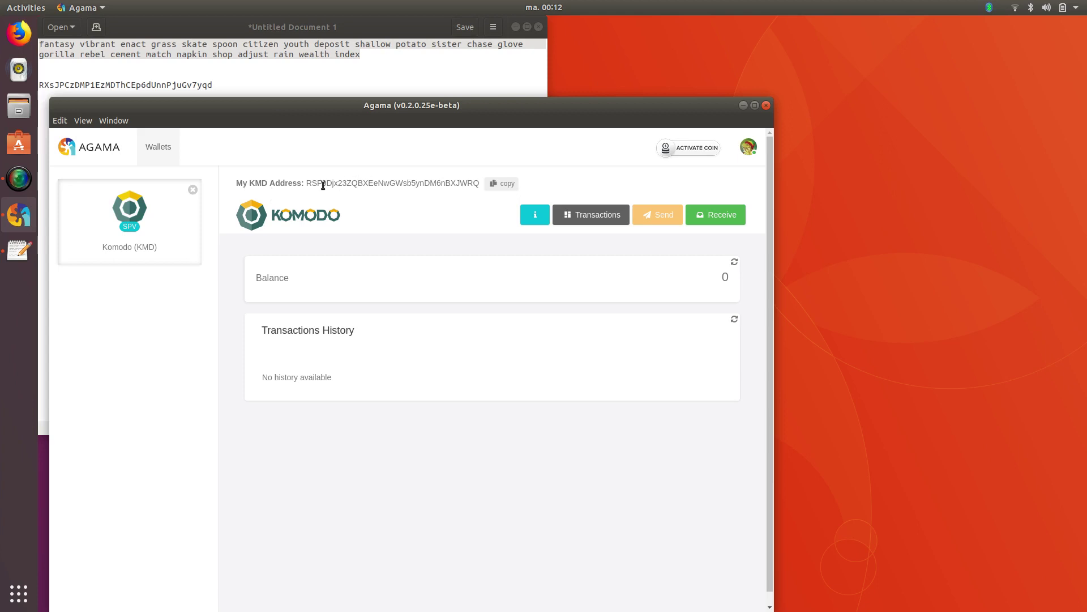
{"action": "left_click_drag", "start_coordinate": [306, 183], "coordinate": [486, 188]}
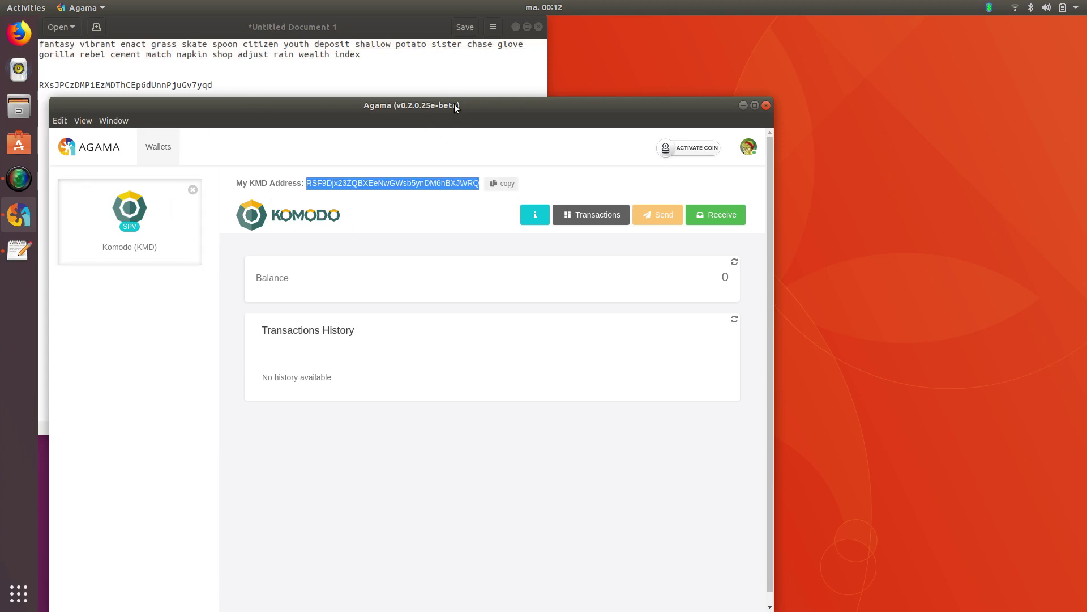
{"action": "left_click", "coordinate": [399, 186]}
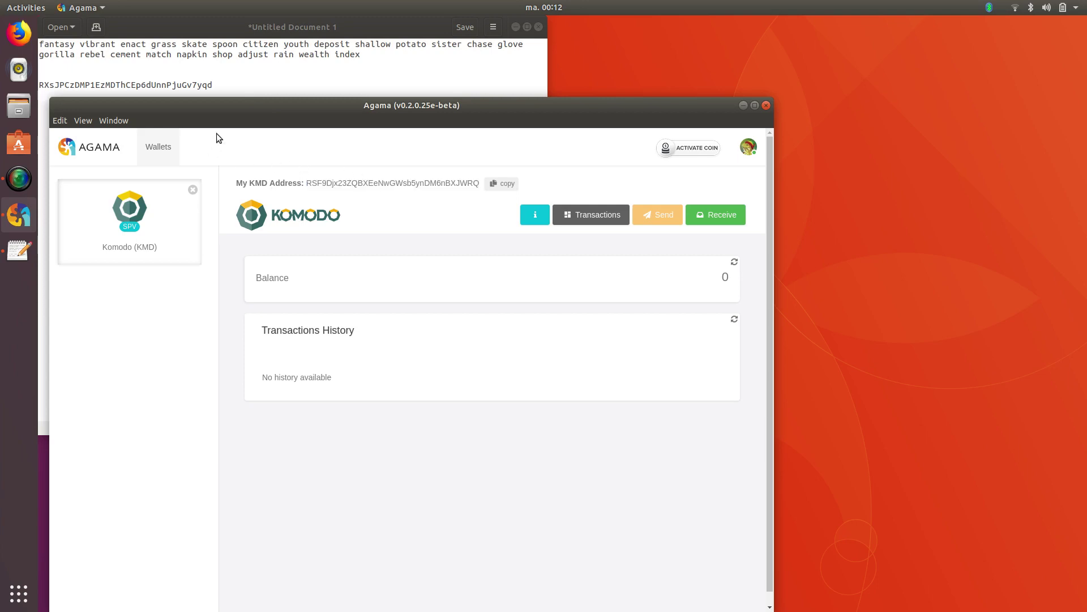
{"action": "left_click_drag", "start_coordinate": [390, 104], "coordinate": [474, 68]}
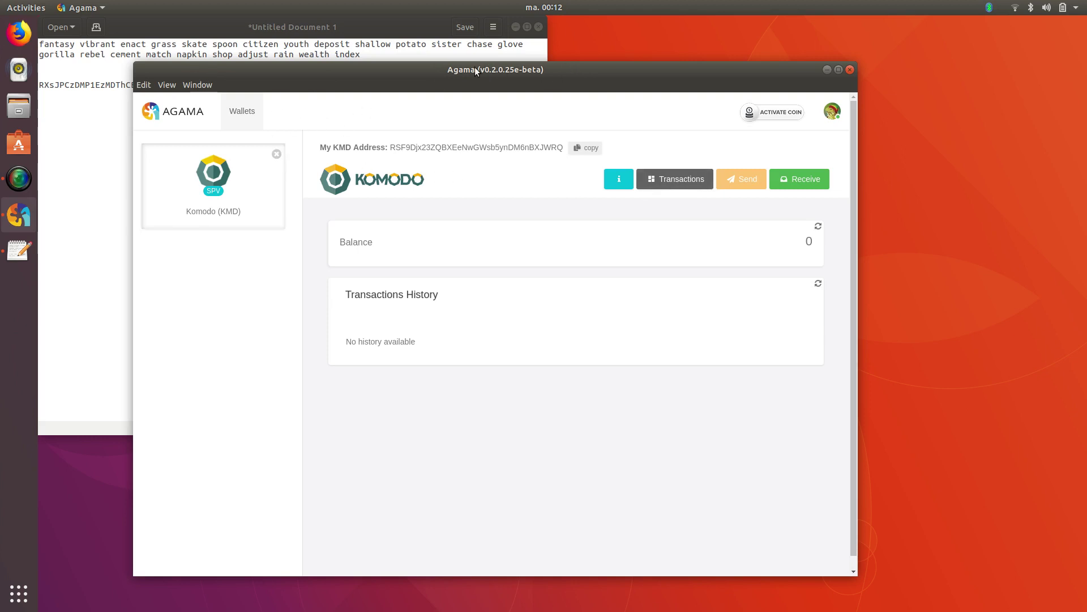
{"action": "left_click_drag", "start_coordinate": [481, 70], "coordinate": [613, 78]}
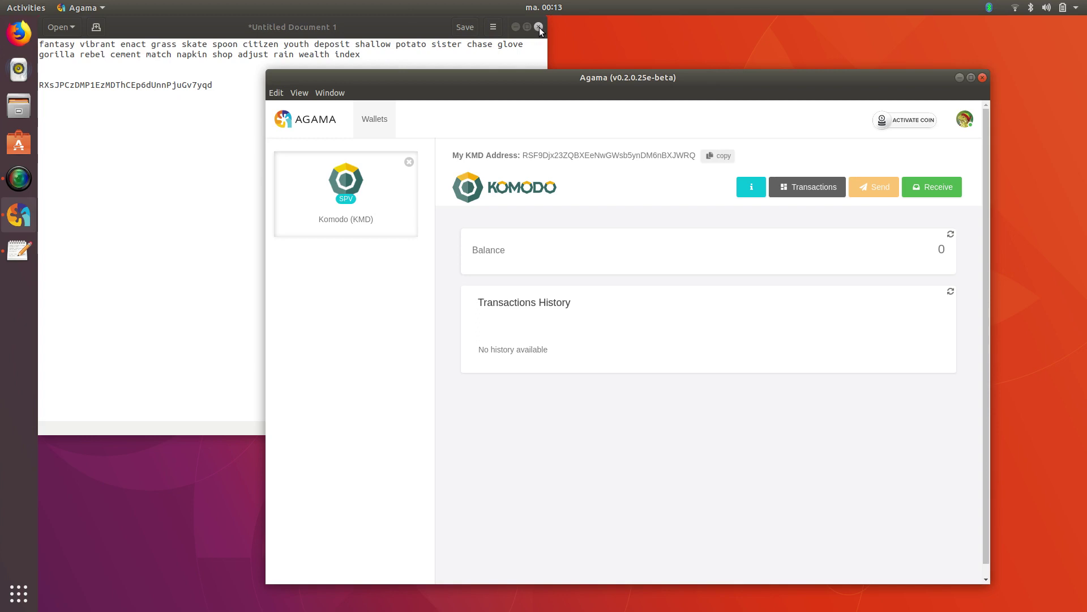
Move the wallet window left and close the Text Editor notes without saving
{"action": "left_click_drag", "start_coordinate": [882, 76], "coordinate": [758, 70]}
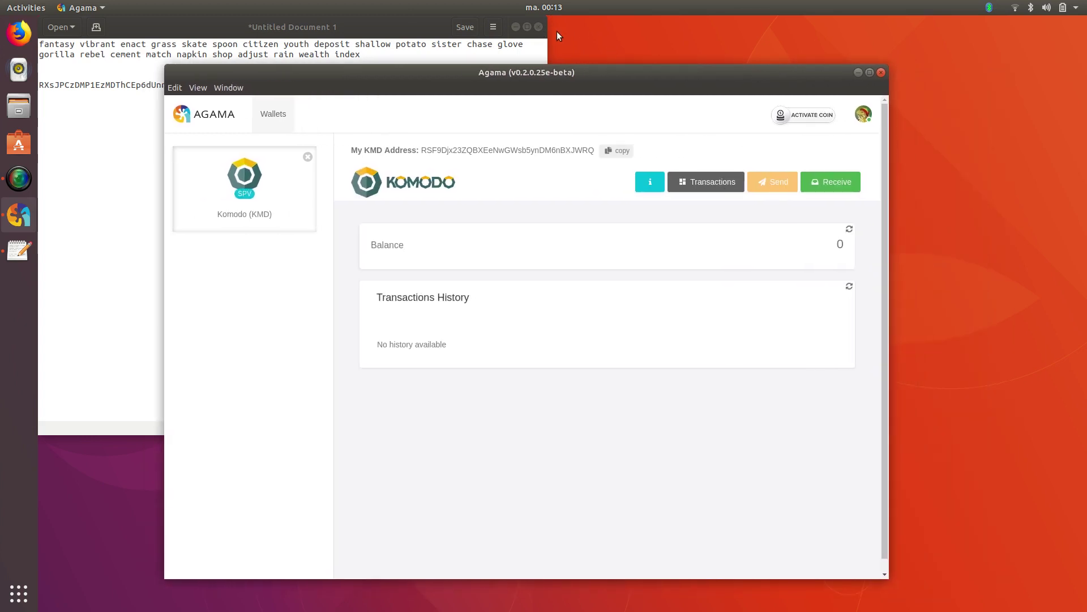
{"action": "left_click", "coordinate": [538, 27]}
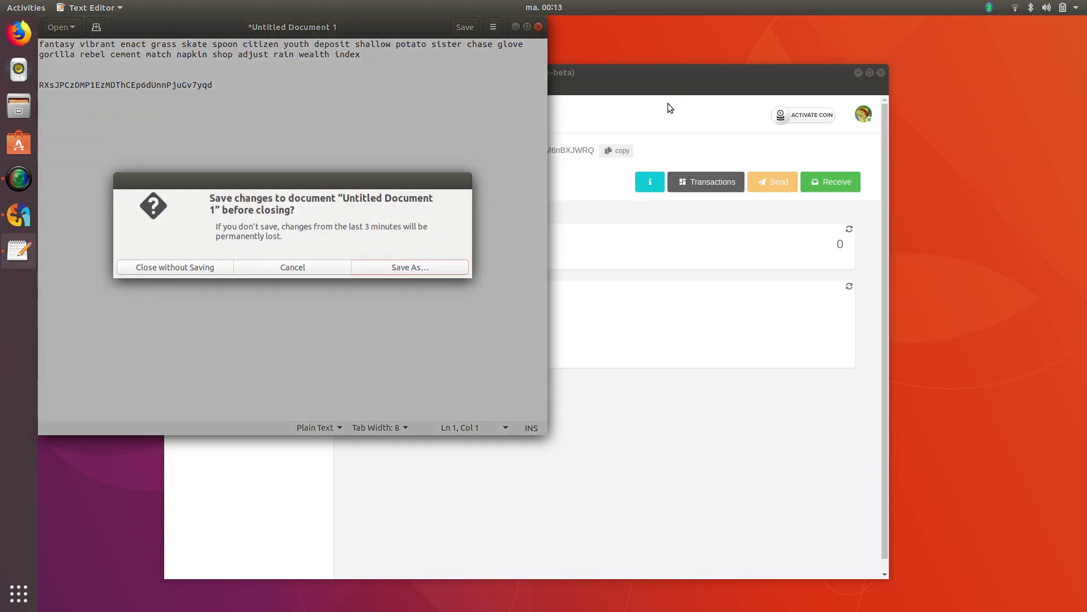
{"action": "left_click", "coordinate": [172, 270]}
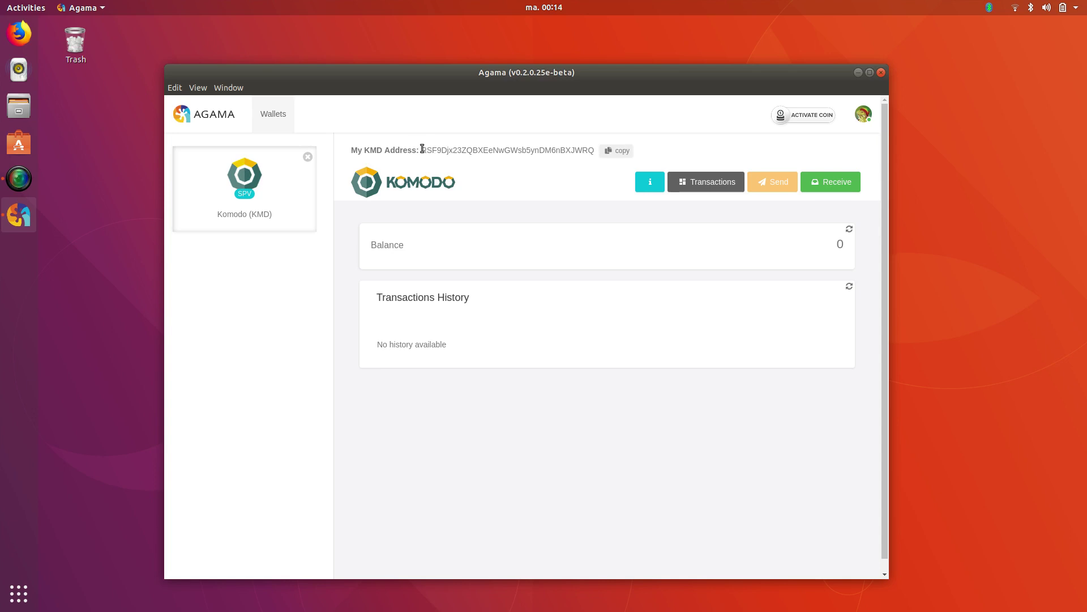
Log out and start a new wallet with Custom wallet seed switched on
{"action": "left_click", "coordinate": [863, 114]}
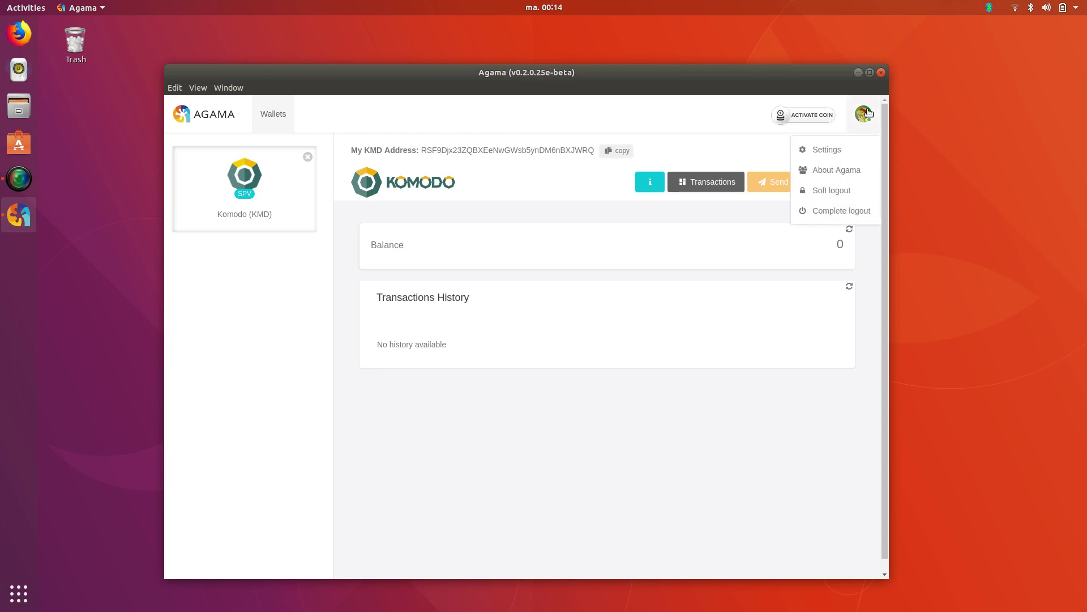
{"action": "left_click", "coordinate": [827, 190]}
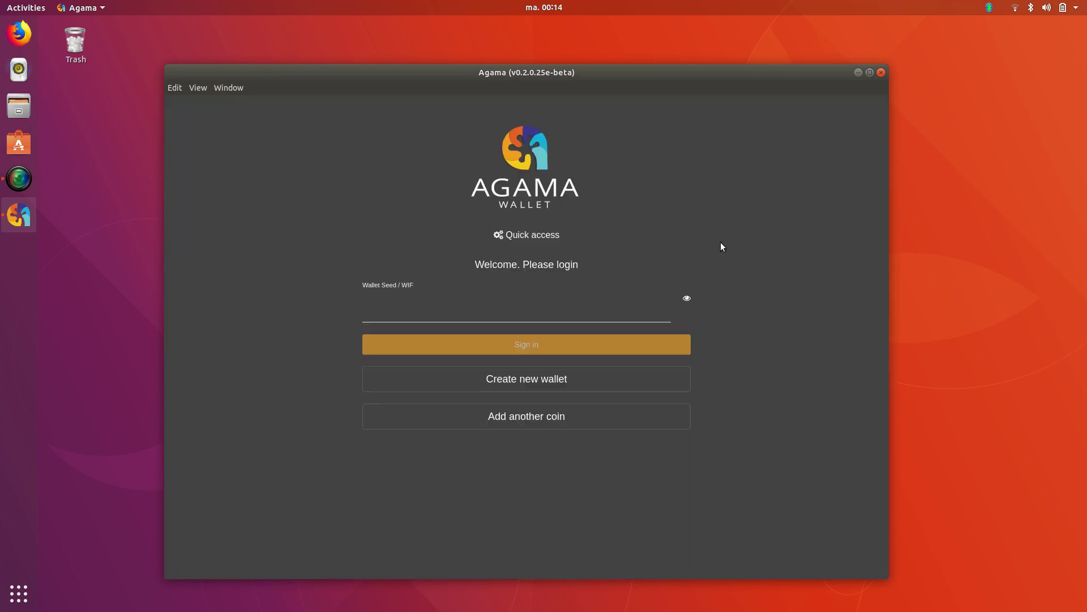
{"action": "left_click", "coordinate": [508, 390]}
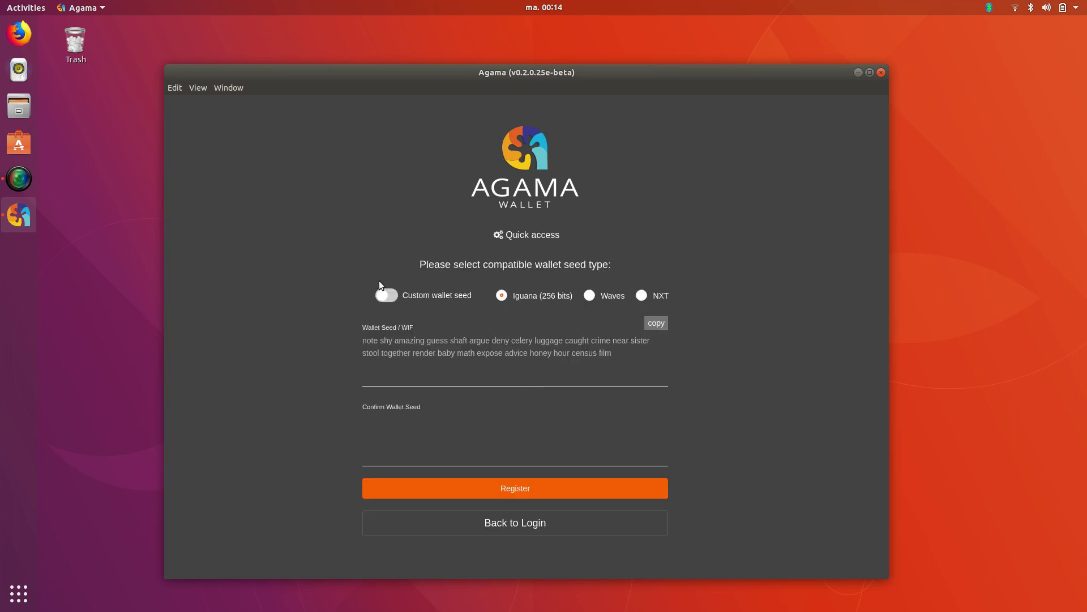
{"action": "left_click", "coordinate": [388, 297]}
{"action": "left_click", "coordinate": [385, 343]}
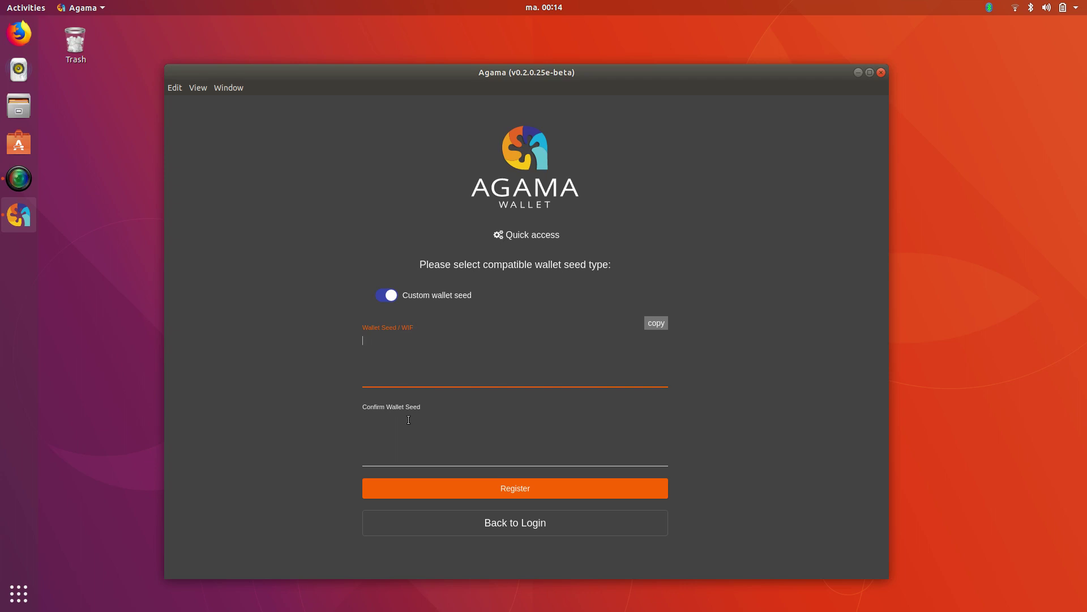
{"action": "left_click", "coordinate": [380, 415]}
{"action": "left_click", "coordinate": [498, 342]}
Move the wallet window higher and rearrange the windows on screen
{"action": "left_click_drag", "start_coordinate": [466, 72], "coordinate": [458, 28]}
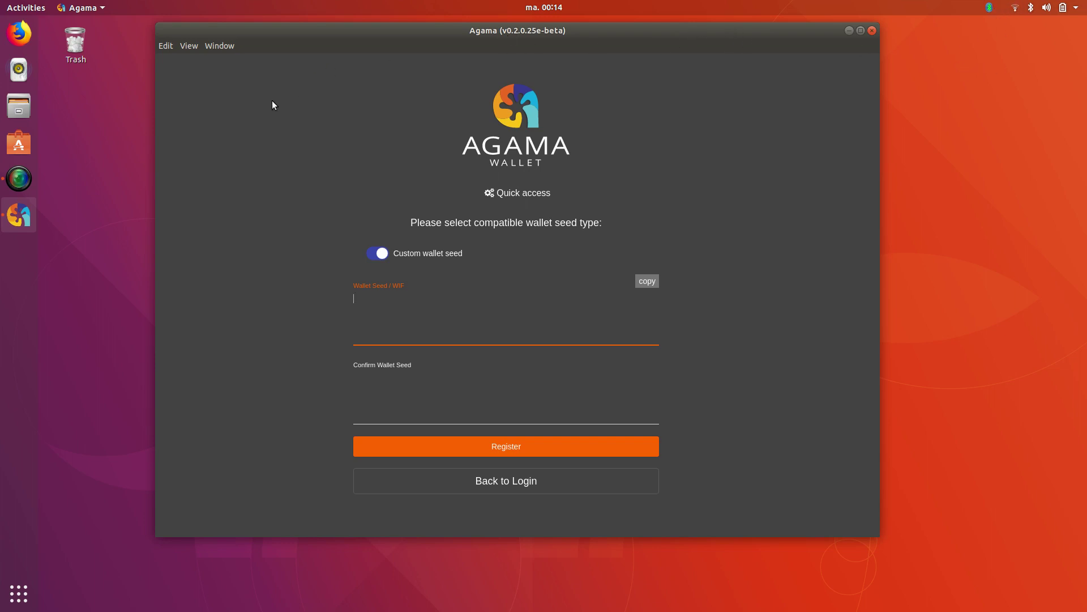
{"action": "left_click", "coordinate": [19, 179]}
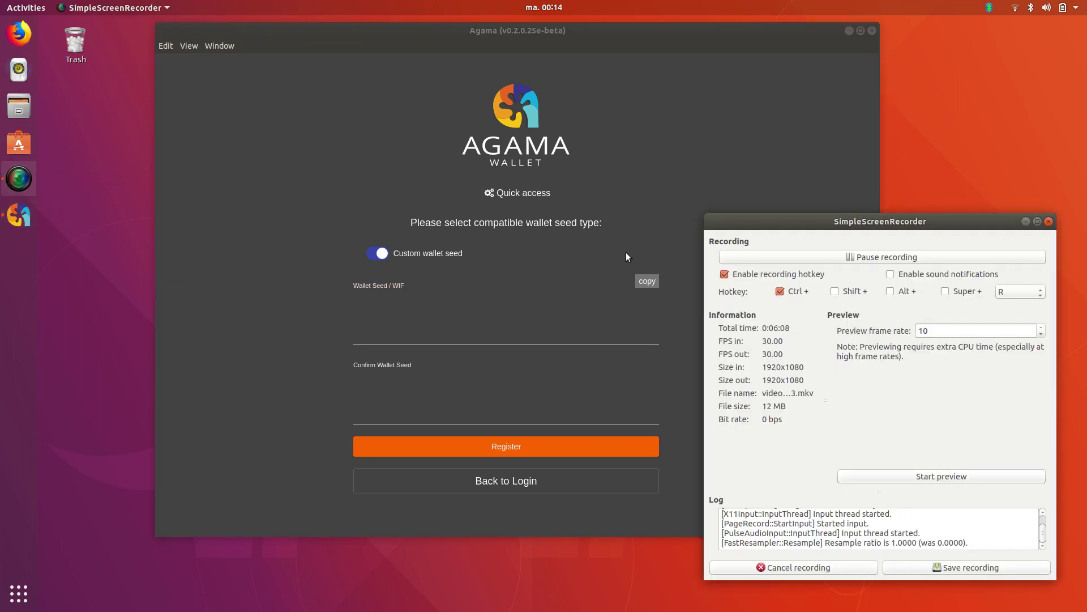
{"action": "left_click_drag", "start_coordinate": [881, 222], "coordinate": [630, 76]}
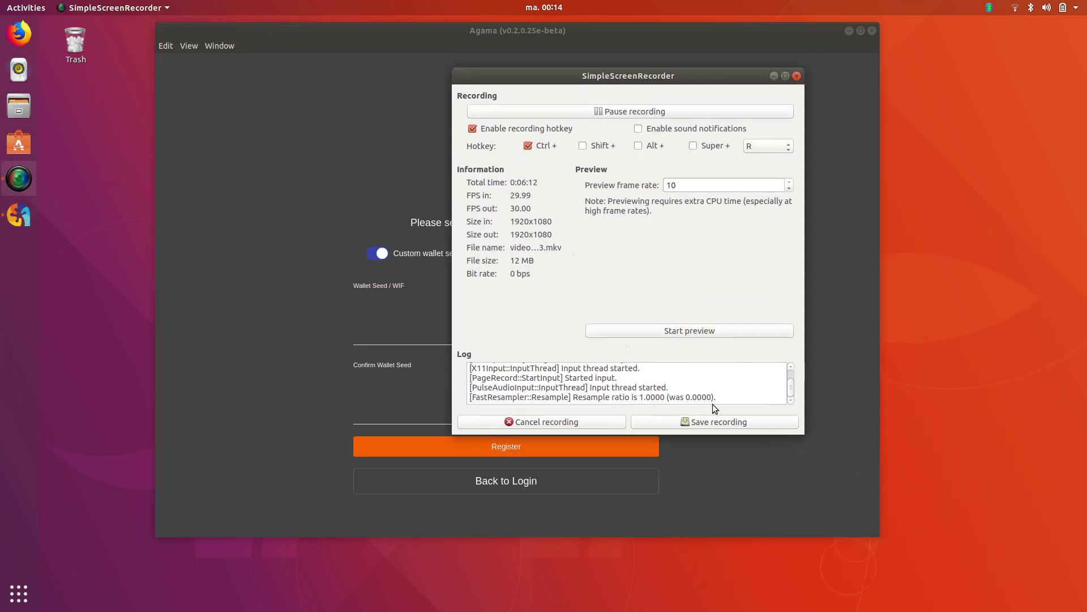